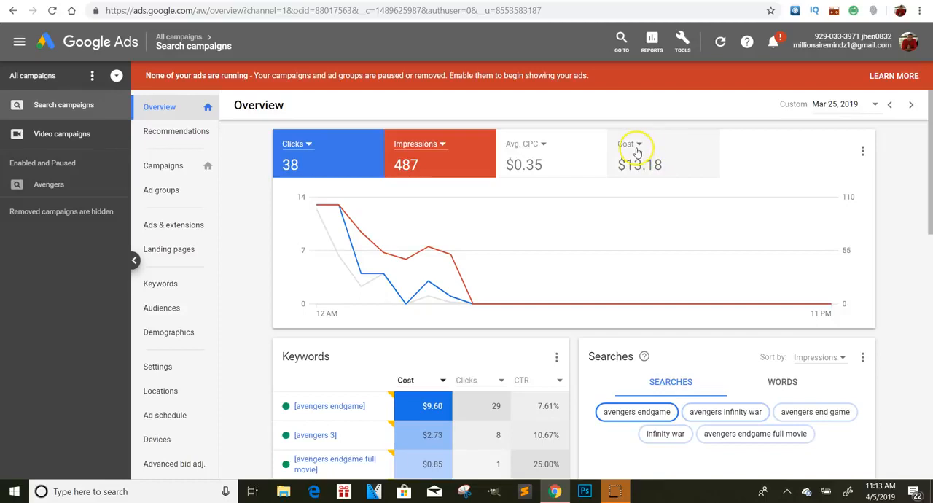
Step: Examine the overview's clicks, impressions and cost for Mar 25, 2019, and the preview of the most-shown Avengers ad
{"action": "mouse_move", "coordinate": [672, 301]}
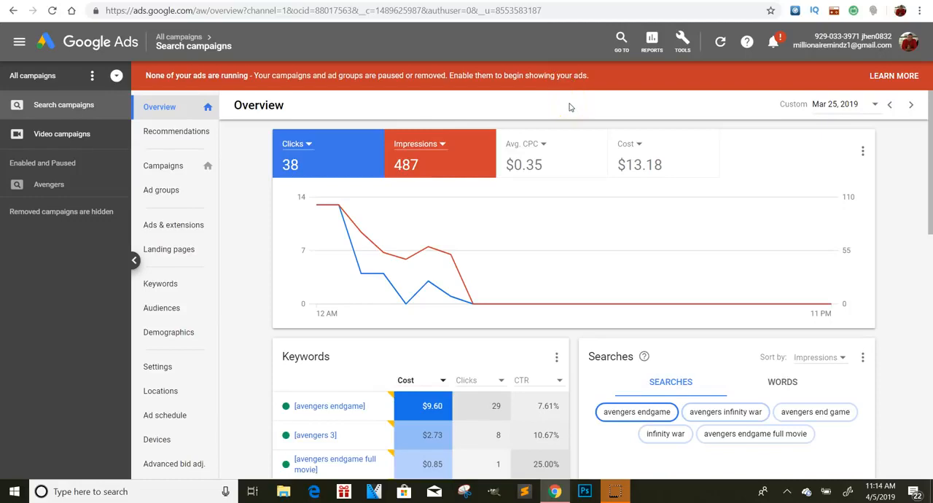
{"action": "scroll", "coordinate": [922, 220], "scroll_direction": "down", "scroll_amount": 7}
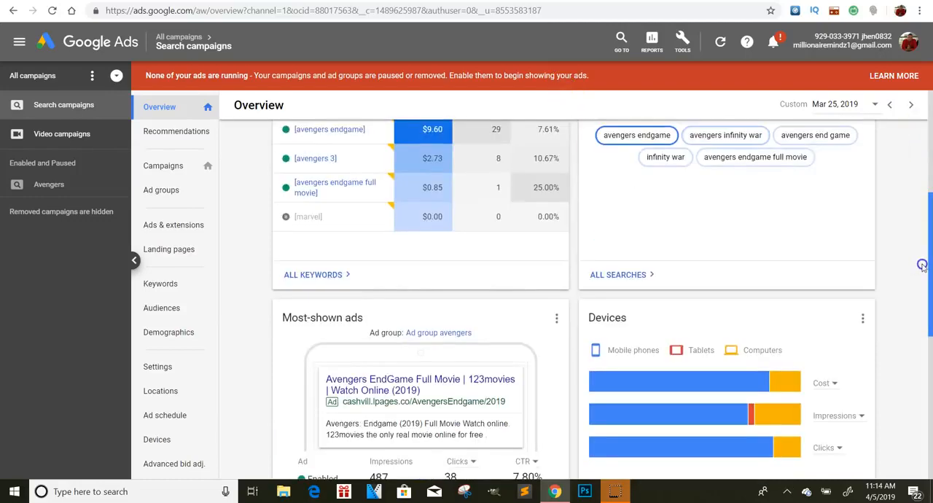
{"action": "scroll", "coordinate": [305, 289], "scroll_direction": "up", "scroll_amount": 2}
{"action": "mouse_move", "coordinate": [340, 247]}
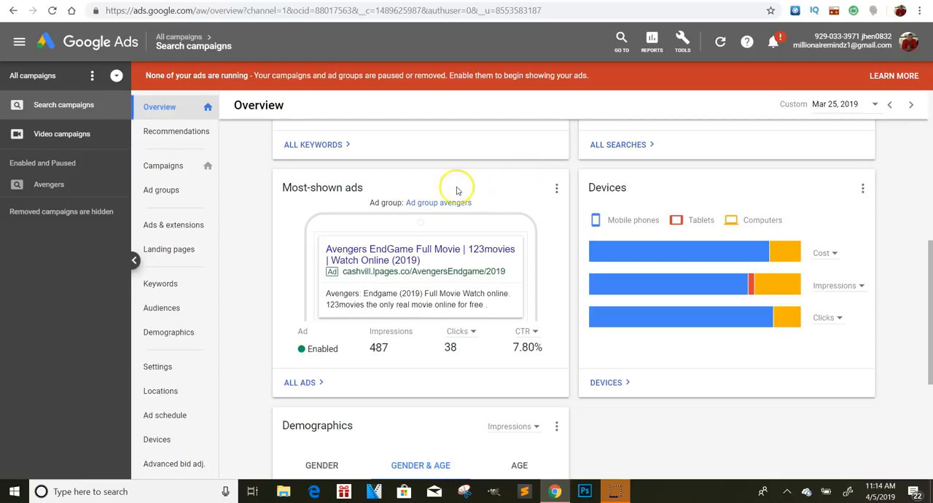
{"action": "mouse_move", "coordinate": [419, 219]}
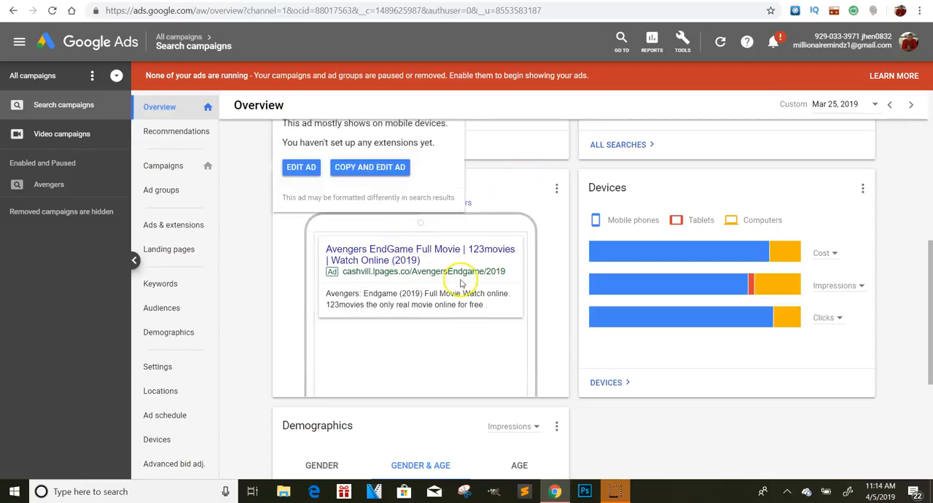
{"action": "left_click", "coordinate": [523, 189]}
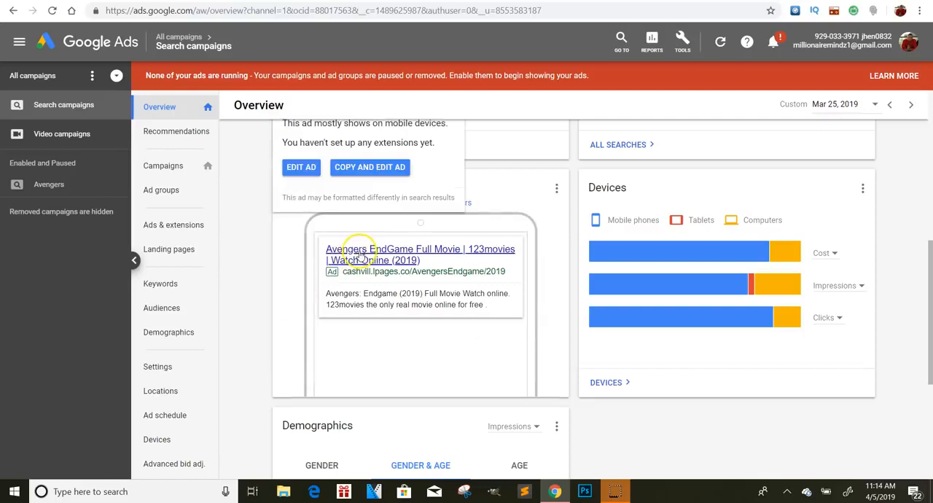
{"action": "left_click", "coordinate": [531, 157]}
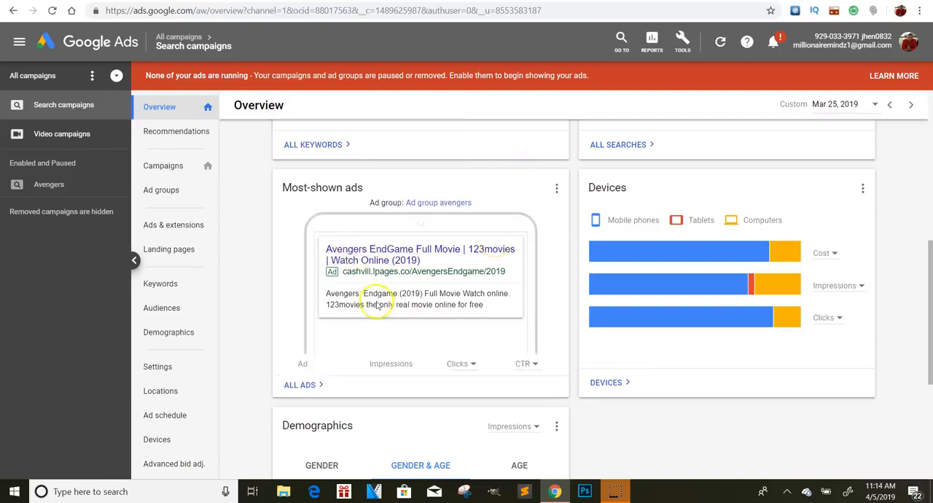
{"action": "mouse_move", "coordinate": [493, 347]}
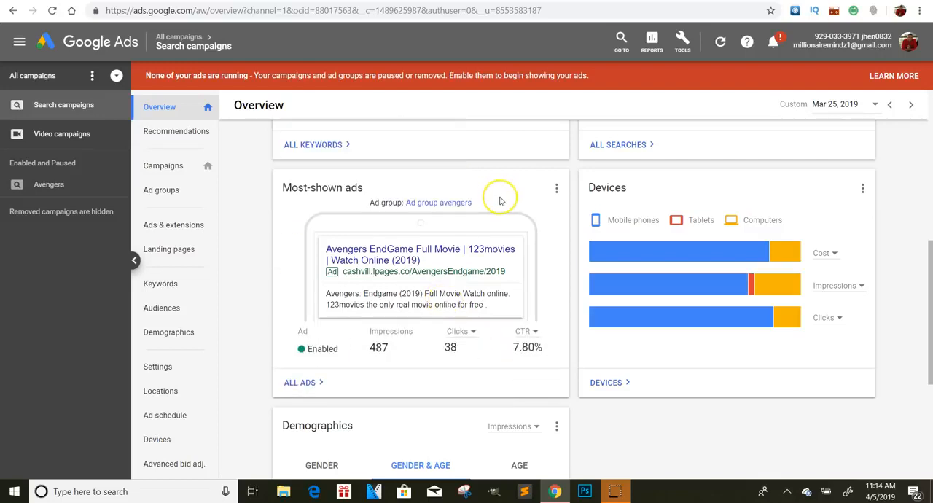
{"action": "mouse_move", "coordinate": [384, 257]}
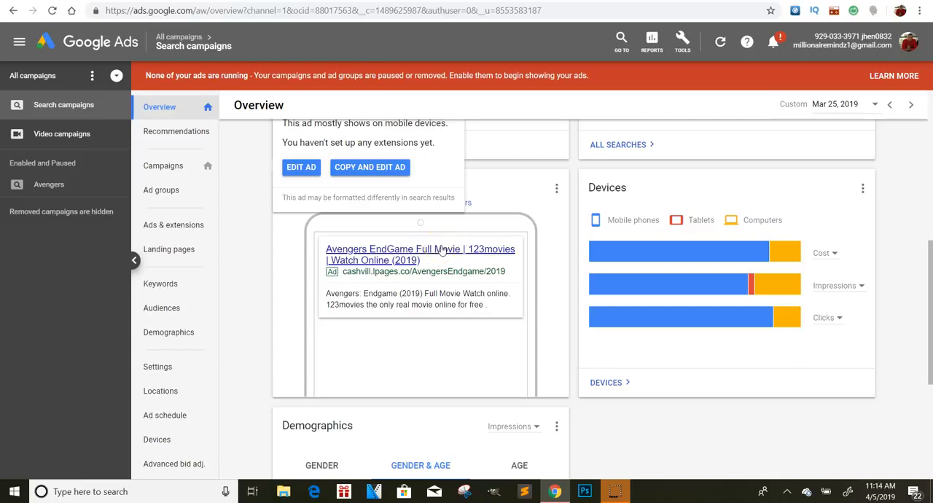
{"action": "scroll", "coordinate": [343, 177], "scroll_direction": "up", "scroll_amount": 5}
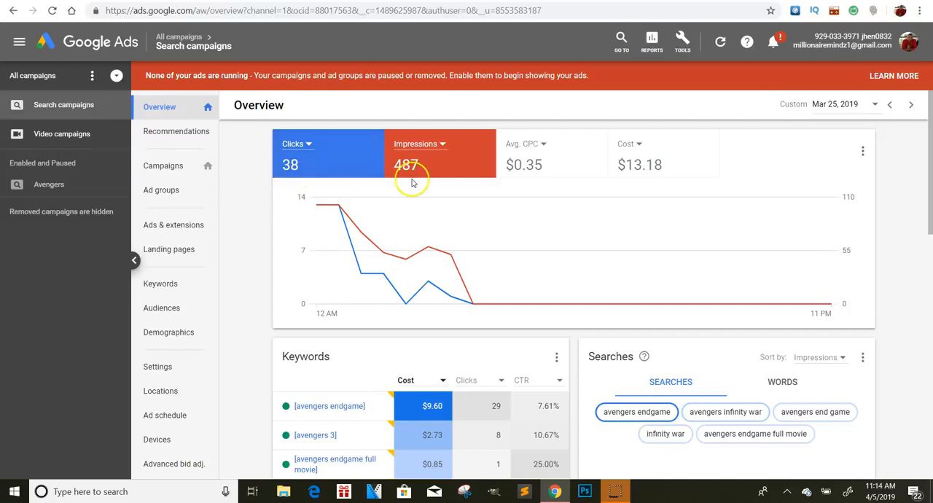
Step: Open the landing page of the most-shown Avengers ad, view its offers, and return to the overview
{"action": "left_click_drag", "start_coordinate": [929, 173], "coordinate": [920, 317]}
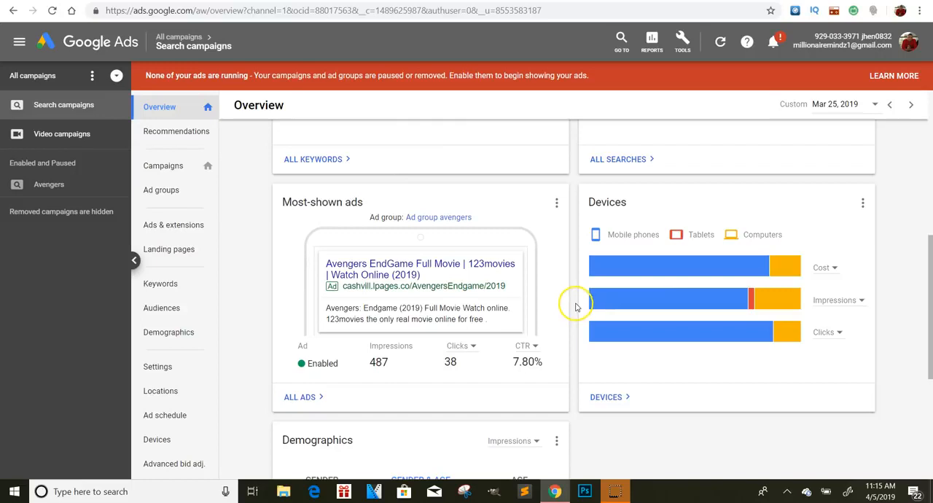
{"action": "mouse_move", "coordinate": [451, 285]}
{"action": "left_click", "coordinate": [454, 267]}
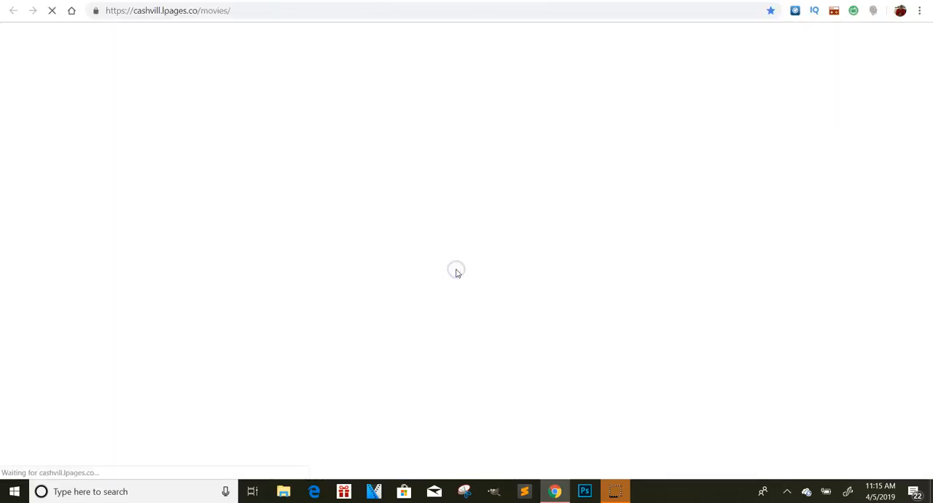
{"action": "mouse_move", "coordinate": [927, 60]}
{"action": "left_mouse_down"}
{"action": "mouse_move", "coordinate": [929, 193]}
{"action": "mouse_move", "coordinate": [927, 59]}
{"action": "left_mouse_up"}
{"action": "left_click", "coordinate": [469, 135]}
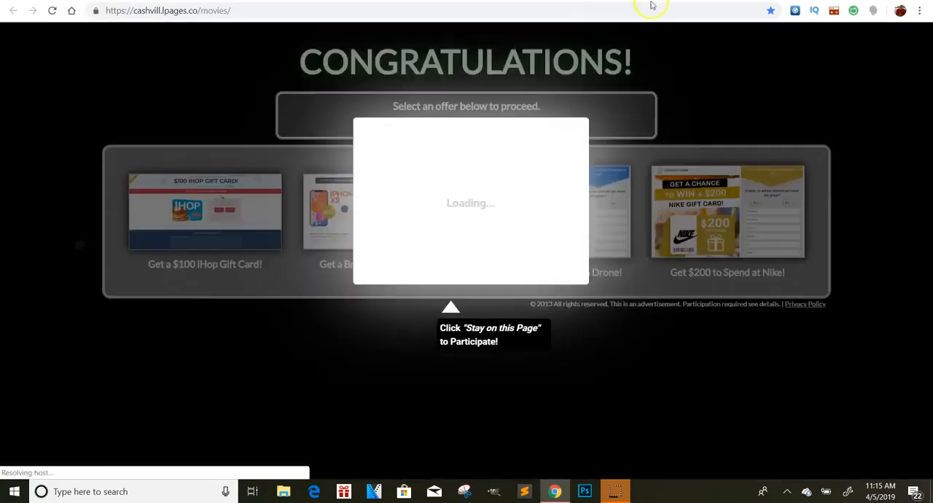
{"action": "key", "text": "ctrl+w"}
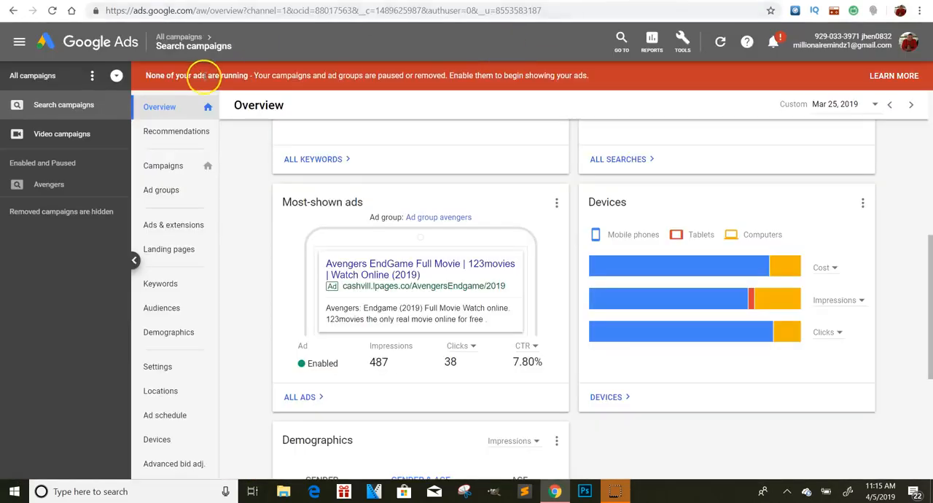
Step: Start a new campaign from the campaigns list and choose Website traffic as its goal
{"action": "left_click", "coordinate": [32, 76]}
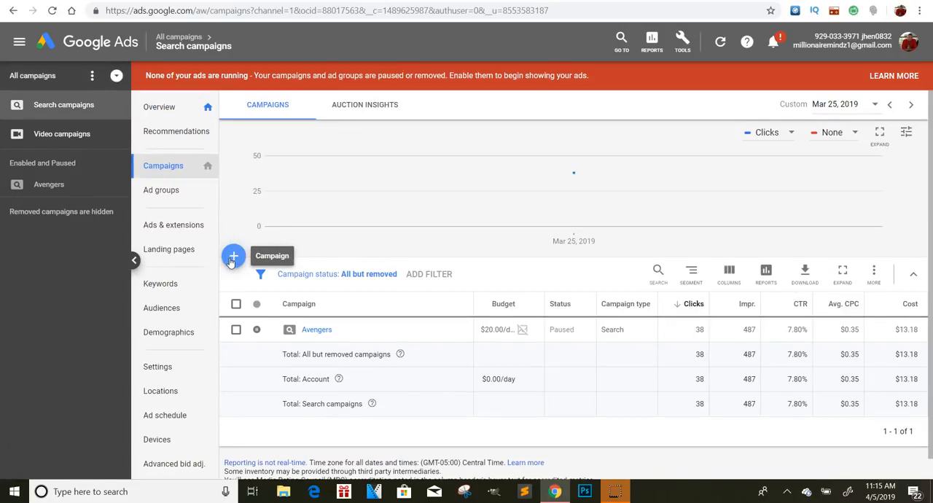
{"action": "left_click", "coordinate": [237, 264]}
{"action": "left_click", "coordinate": [276, 300]}
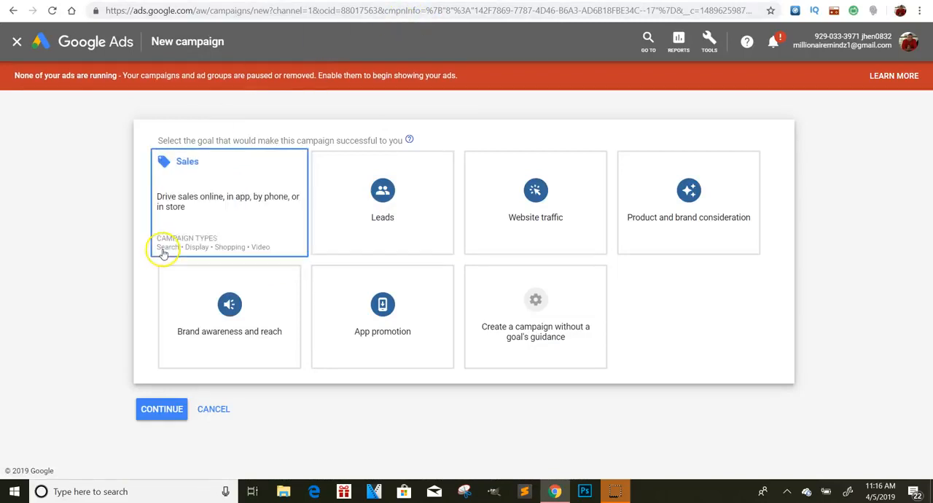
{"action": "left_click", "coordinate": [528, 209]}
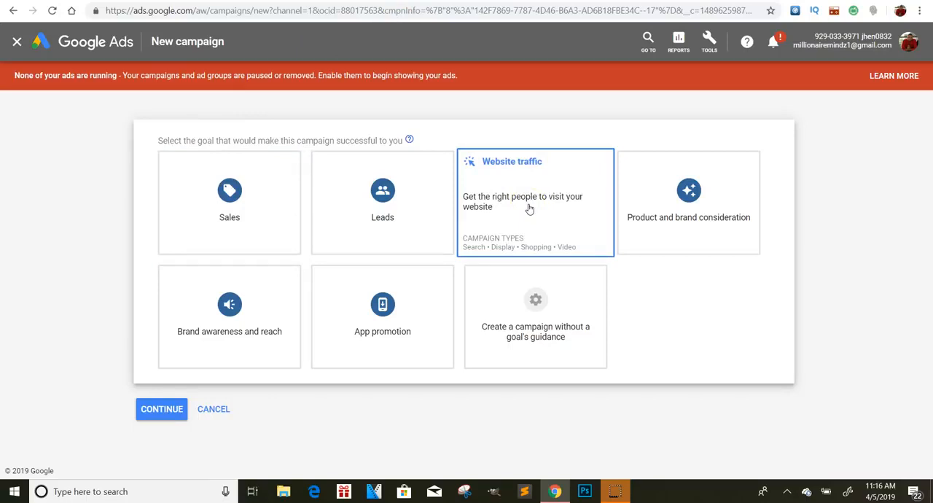
{"action": "left_click", "coordinate": [529, 208]}
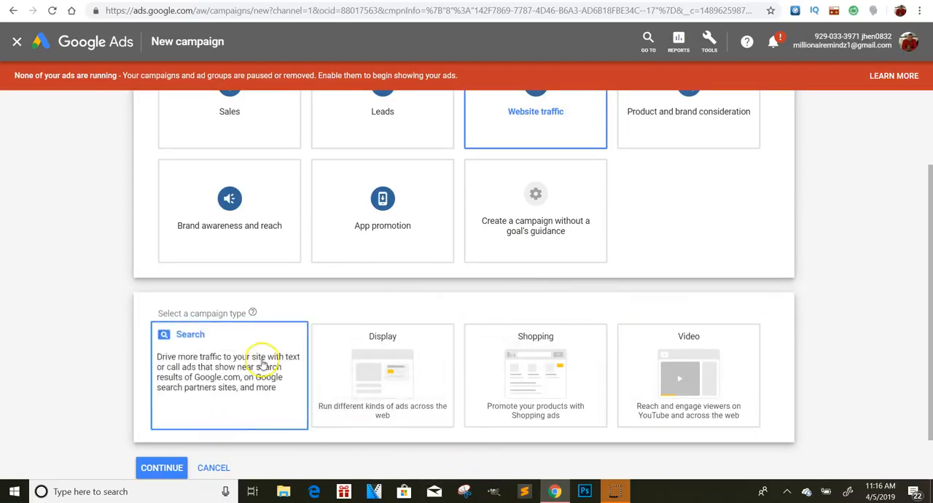
Step: Select Search as the campaign type, leave the business website empty, and continue to the campaign settings
{"action": "left_click", "coordinate": [229, 383]}
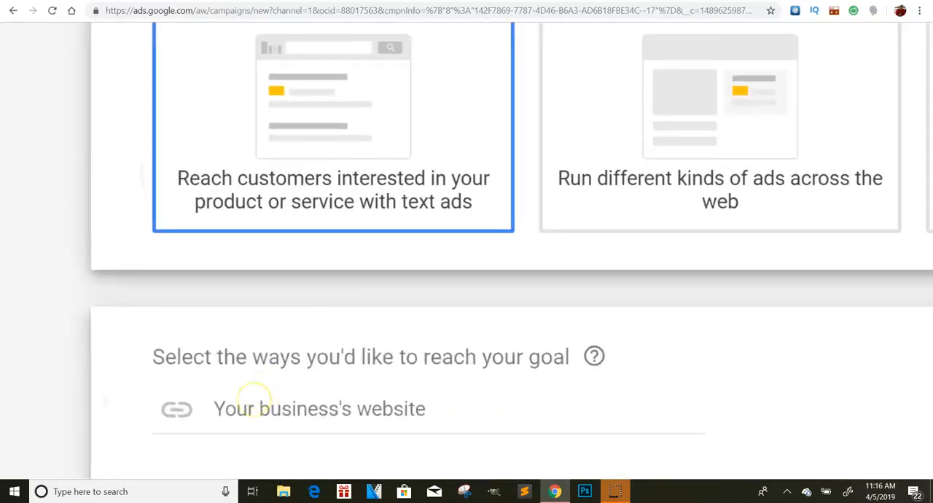
{"action": "scroll", "coordinate": [255, 400], "scroll_direction": "down", "scroll_amount": 2}
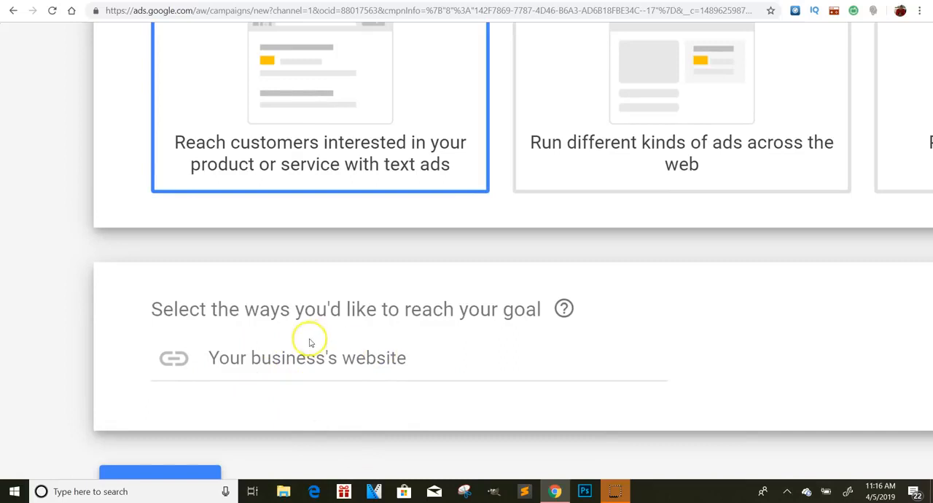
{"action": "scroll", "coordinate": [383, 323], "scroll_direction": "down", "scroll_amount": 1}
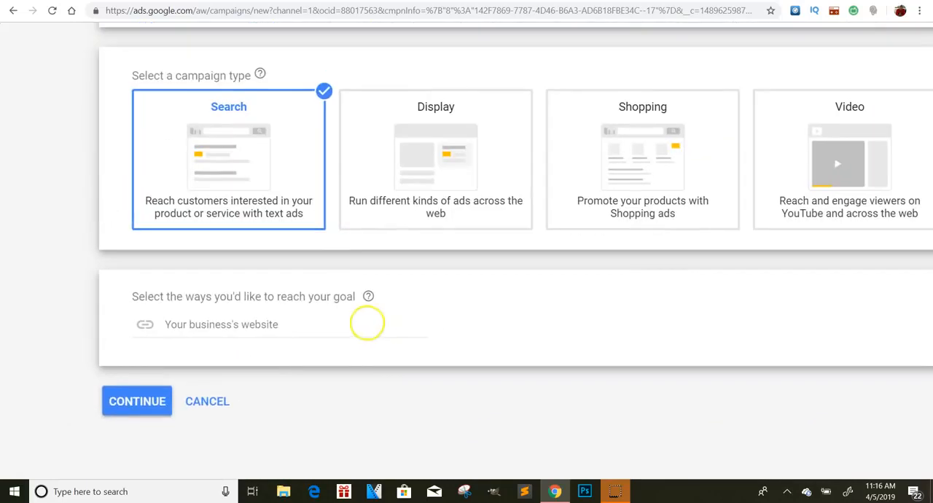
{"action": "left_click", "coordinate": [116, 403]}
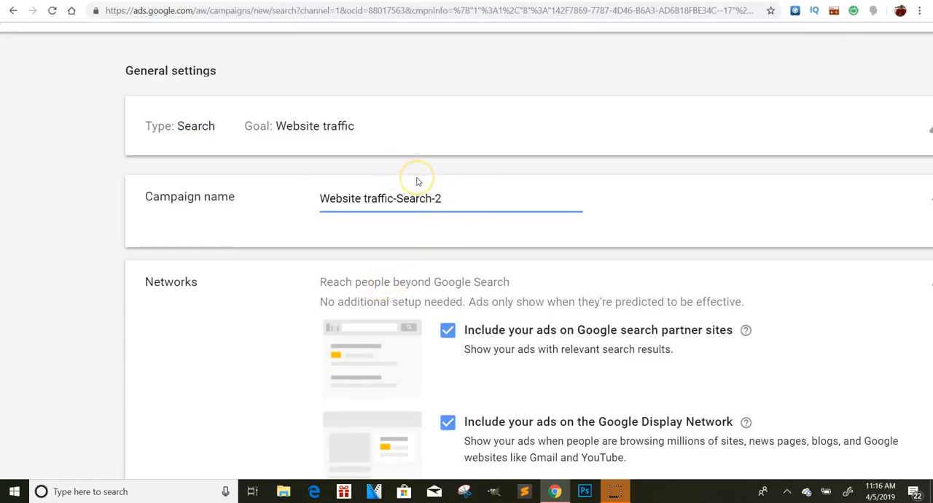
Step: Clear the prefilled campaign name in the general settings
{"action": "left_click", "coordinate": [451, 169]}
{"action": "left_click", "coordinate": [448, 194]}
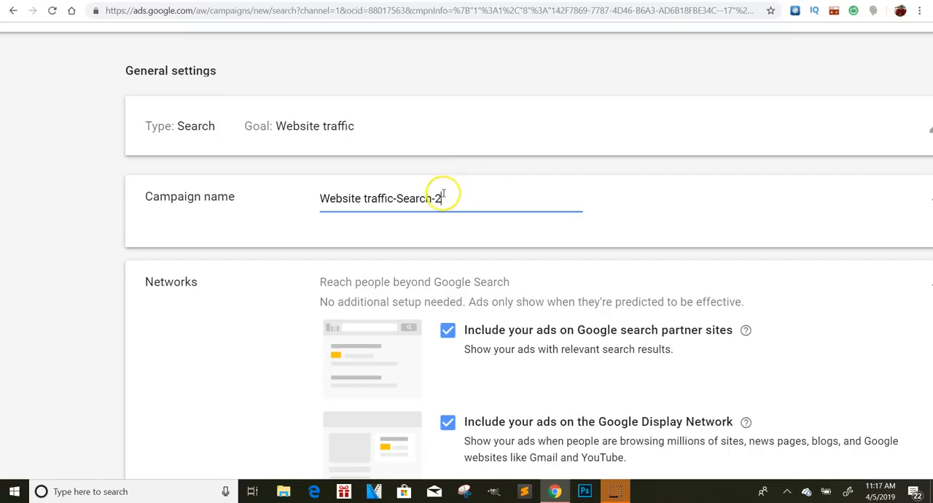
{"action": "left_click_drag", "start_coordinate": [450, 196], "coordinate": [260, 190]}
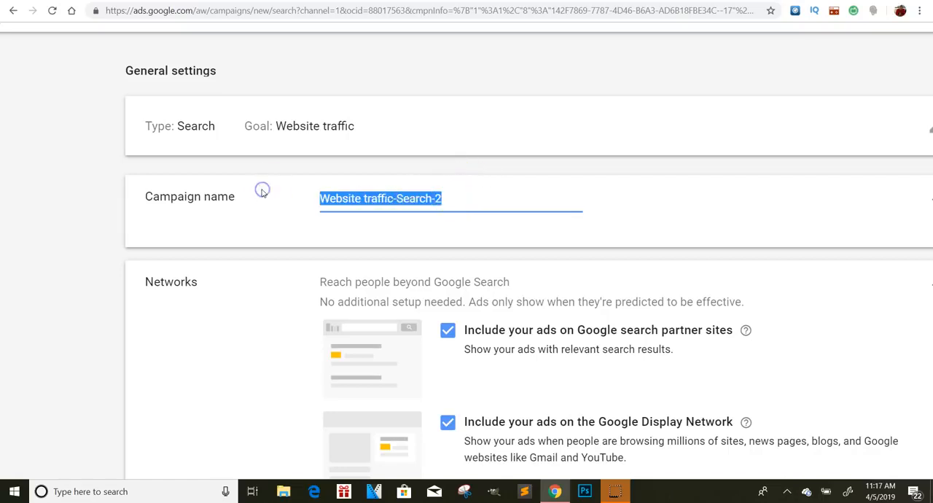
{"action": "key", "text": "BackSpace"}
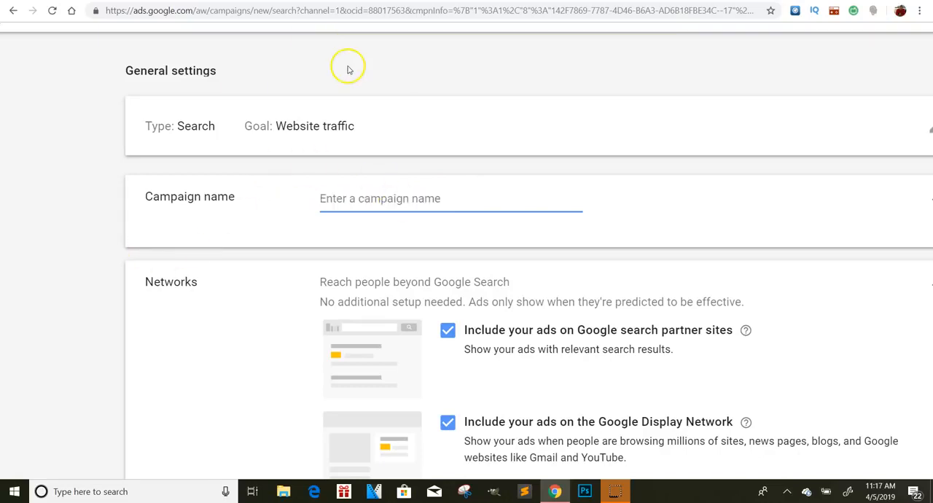
Step: Look through the campaign settings, from the networks down to the targeting sections, and return to the campaign name
{"action": "scroll", "coordinate": [385, 138], "scroll_direction": "up", "scroll_amount": 2}
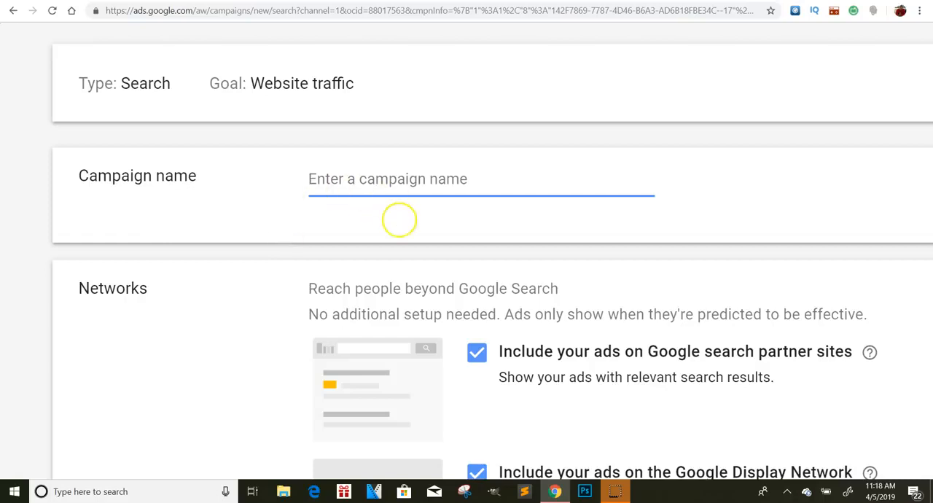
{"action": "scroll", "coordinate": [399, 224], "scroll_direction": "down", "scroll_amount": 3}
{"action": "scroll", "coordinate": [467, 251], "scroll_direction": "down", "scroll_amount": 2}
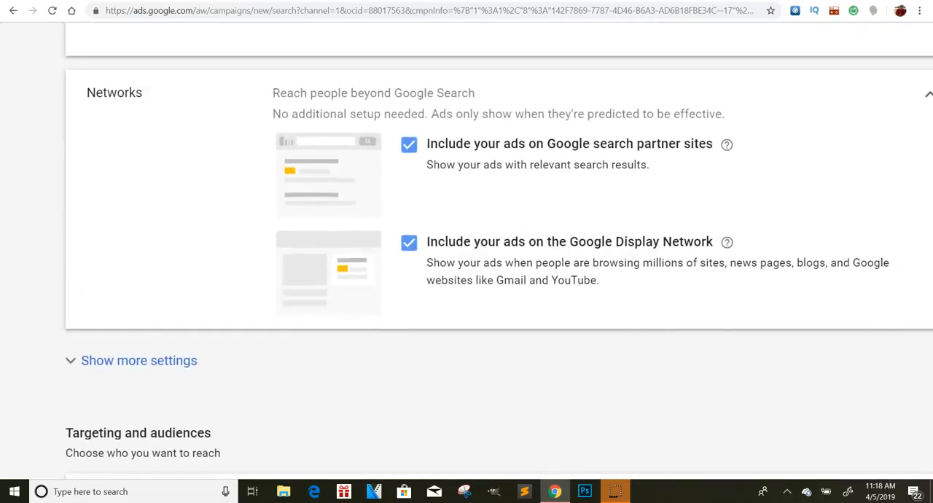
{"action": "scroll", "coordinate": [466, 251], "scroll_direction": "down", "scroll_amount": 1}
{"action": "scroll", "coordinate": [467, 252], "scroll_direction": "down", "scroll_amount": 1}
{"action": "scroll", "coordinate": [466, 292], "scroll_direction": "down", "scroll_amount": 1}
{"action": "scroll", "coordinate": [467, 292], "scroll_direction": "down", "scroll_amount": 4}
{"action": "scroll", "coordinate": [467, 292], "scroll_direction": "up", "scroll_amount": 2}
{"action": "scroll", "coordinate": [466, 292], "scroll_direction": "up", "scroll_amount": 4}
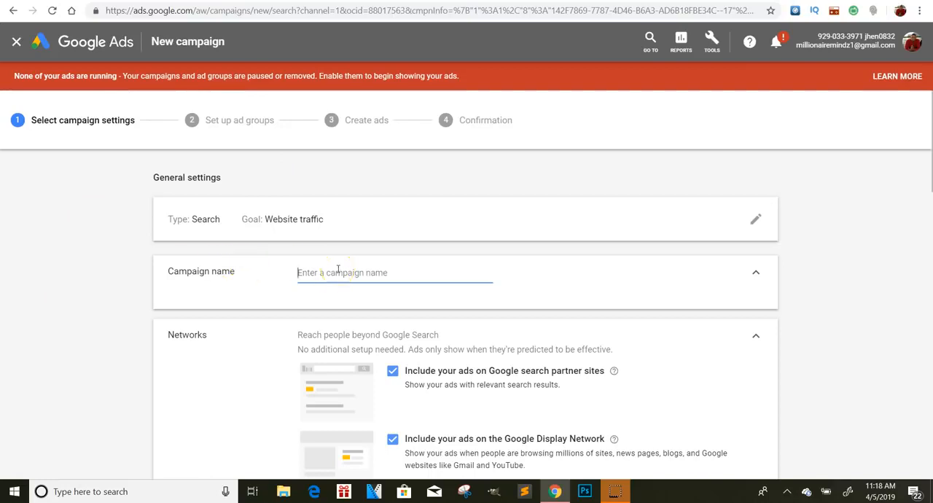
{"action": "type", "text": "av e"}
{"action": "key", "text": "BackSpace"}
{"action": "left_click", "coordinate": [309, 271]}
{"action": "key", "text": "BackSpace"}
{"action": "key", "text": "BackSpace"}
Step: Name the campaign "gold"
{"action": "type", "text": "gold"}
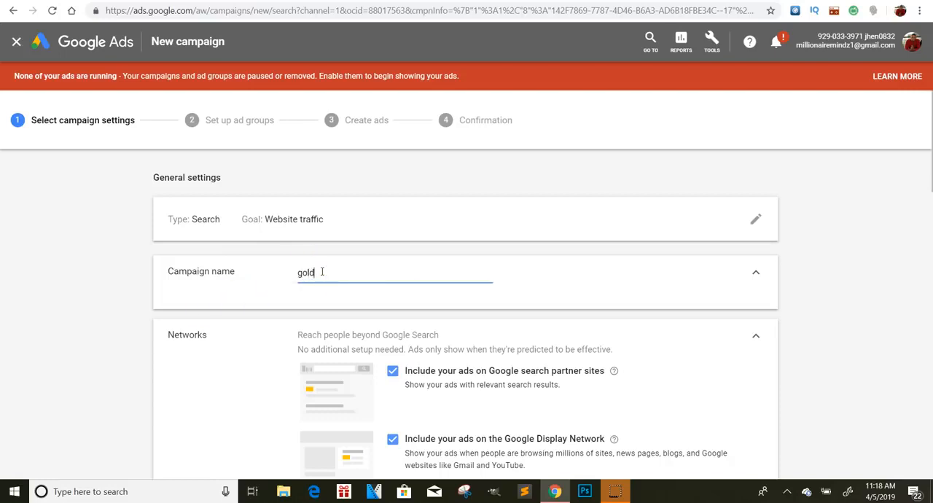
Step: Expand the location options and examine the location and language targeting settings of the campaign
{"action": "scroll", "coordinate": [328, 277], "scroll_direction": "down", "scroll_amount": 4}
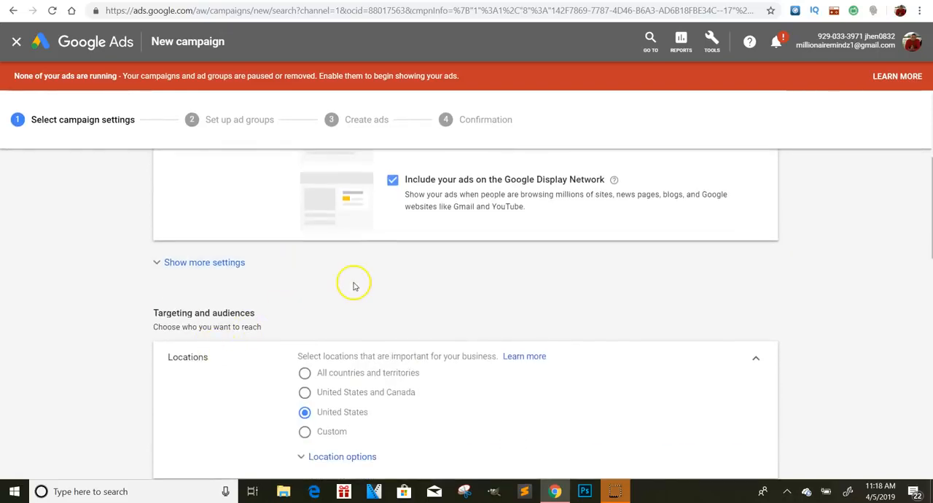
{"action": "scroll", "coordinate": [355, 284], "scroll_direction": "down", "scroll_amount": 2}
{"action": "scroll", "coordinate": [357, 285], "scroll_direction": "up", "scroll_amount": 3}
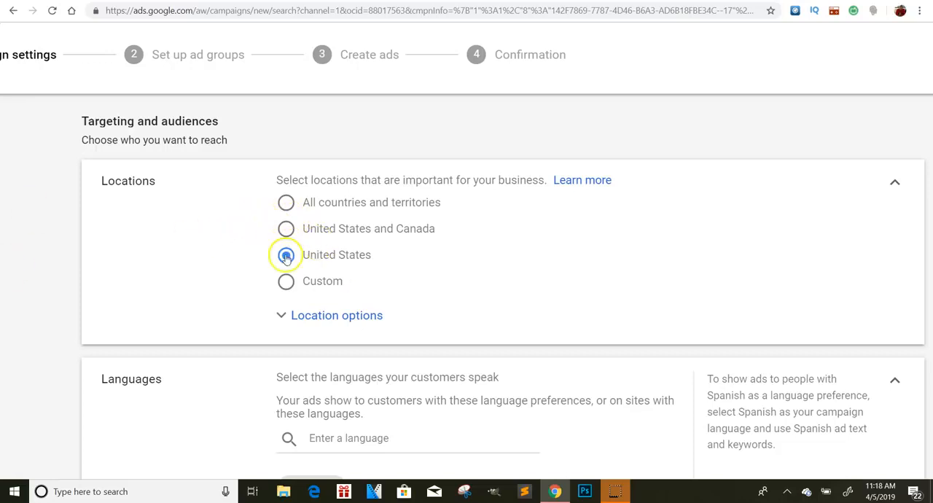
{"action": "left_click", "coordinate": [323, 313]}
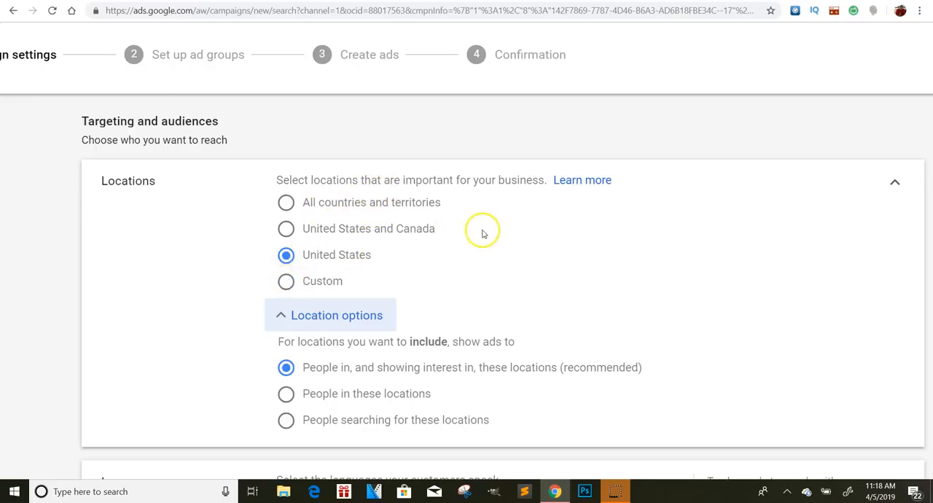
{"action": "scroll", "coordinate": [449, 286], "scroll_direction": "down", "scroll_amount": 2}
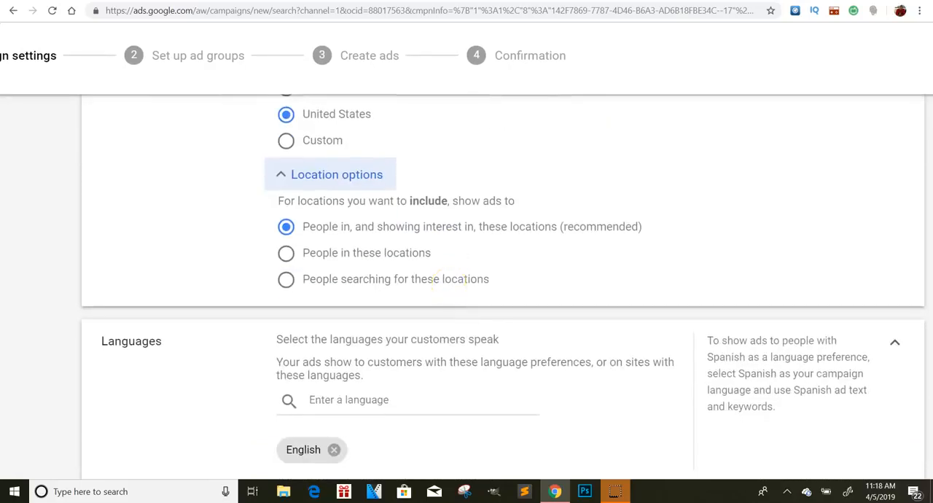
{"action": "scroll", "coordinate": [310, 211], "scroll_direction": "up", "scroll_amount": 3}
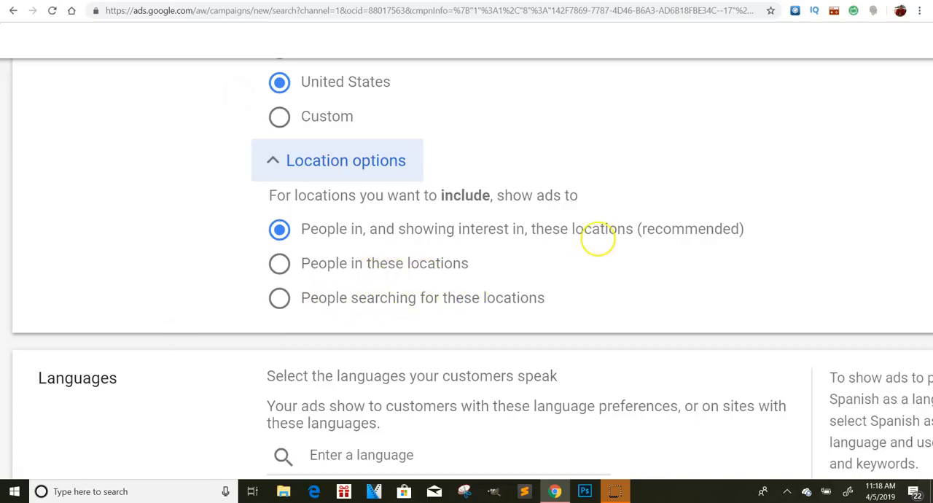
{"action": "scroll", "coordinate": [597, 239], "scroll_direction": "down", "scroll_amount": 3}
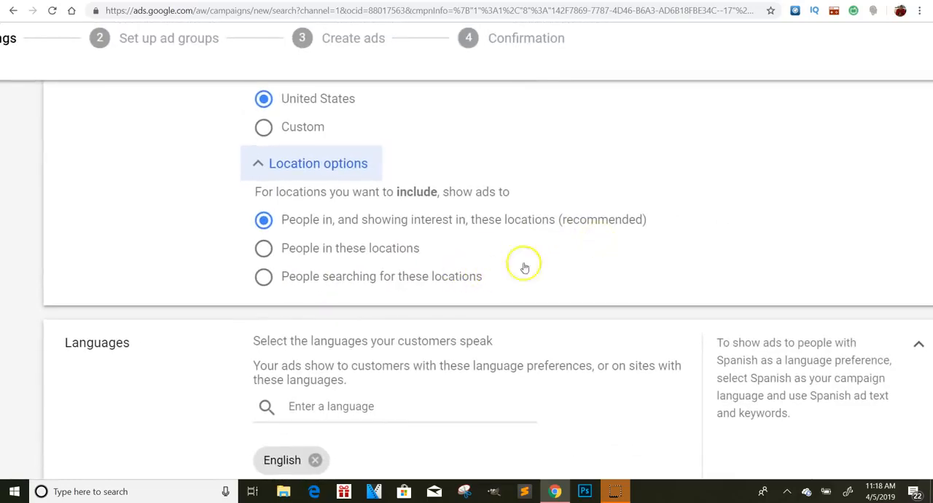
{"action": "scroll", "coordinate": [474, 255], "scroll_direction": "down", "scroll_amount": 1}
{"action": "scroll", "coordinate": [474, 255], "scroll_direction": "down", "scroll_amount": 3}
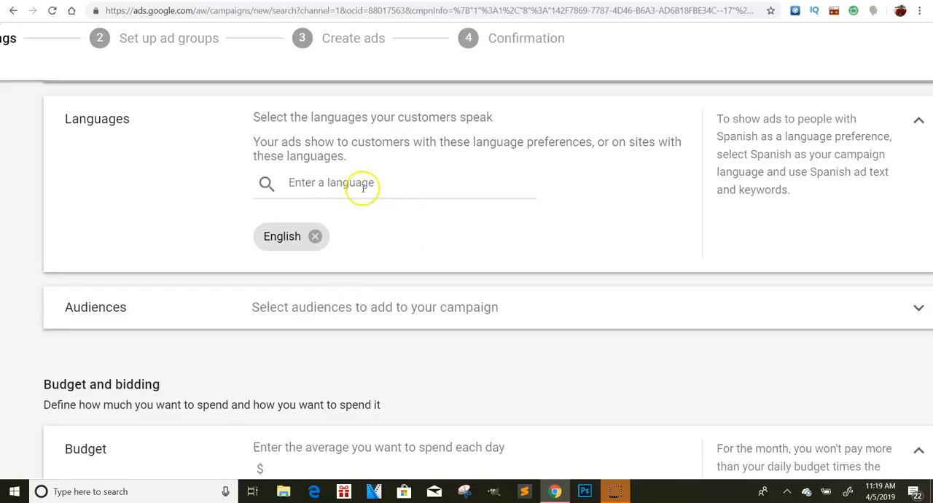
{"action": "scroll", "coordinate": [419, 199], "scroll_direction": "down", "scroll_amount": 1}
{"action": "scroll", "coordinate": [425, 197], "scroll_direction": "up", "scroll_amount": 2}
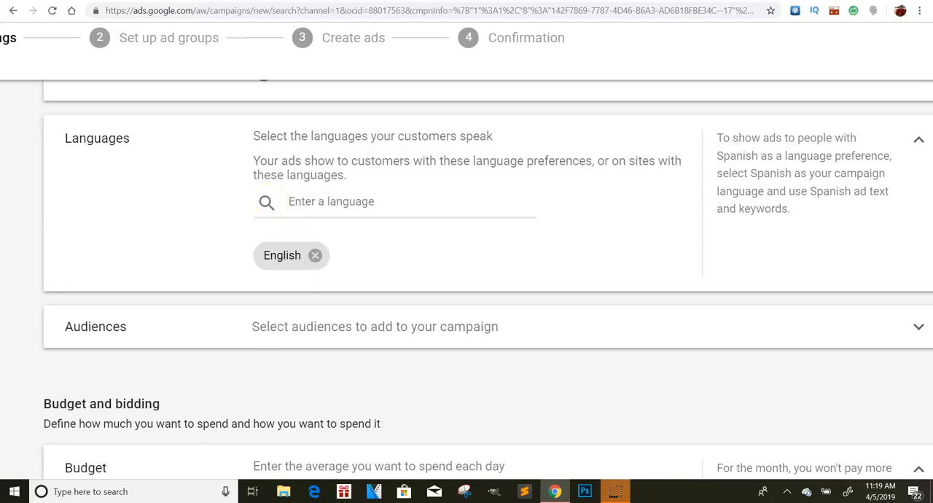
{"action": "scroll", "coordinate": [466, 277], "scroll_direction": "down", "scroll_amount": 2}
{"action": "scroll", "coordinate": [466, 277], "scroll_direction": "down", "scroll_amount": 1}
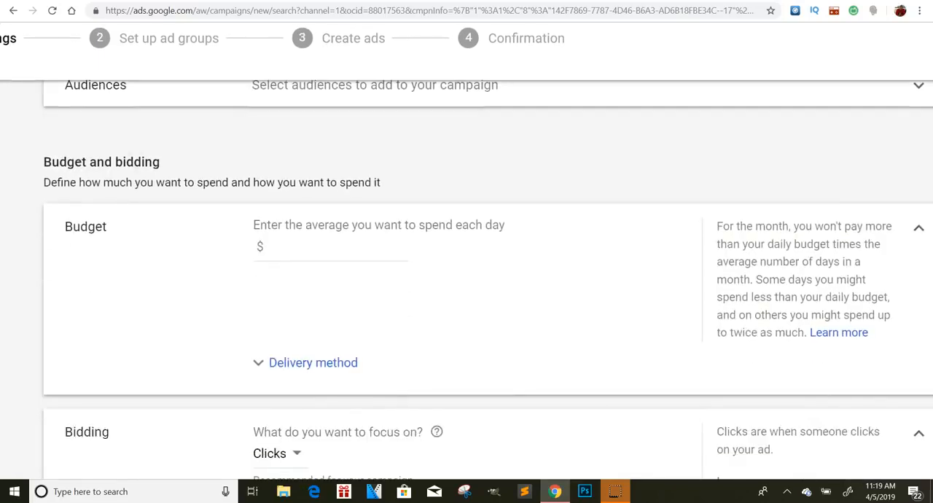
{"action": "left_click", "coordinate": [294, 245]}
{"action": "type", "text": "20\\\\\\"}
{"action": "key", "text": "BackSpace"}
{"action": "key", "text": "BackSpace"}
{"action": "key", "text": "BackSpace"}
{"action": "key", "text": "BackSpace"}
{"action": "key", "text": "BackSpace"}
Step: Set the campaign's delivery method to Accelerated and its average daily budget to $20
{"action": "left_click", "coordinate": [291, 365]}
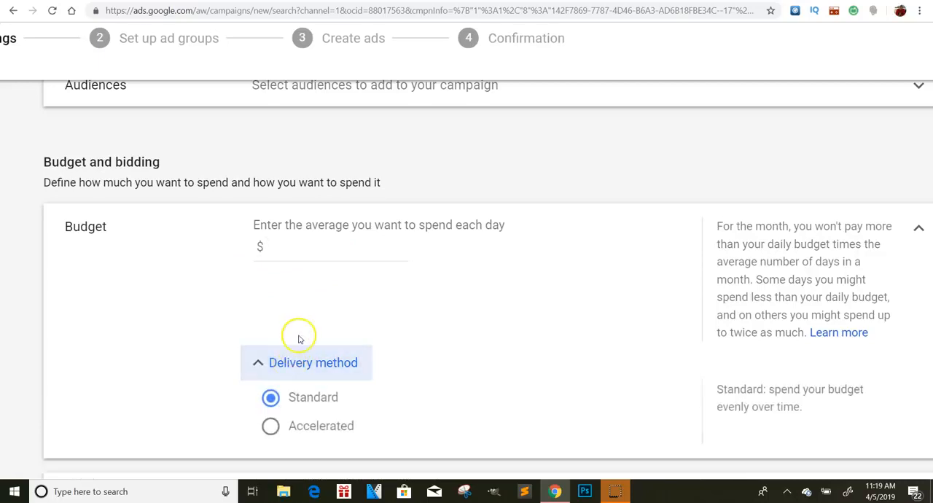
{"action": "left_click", "coordinate": [270, 425]}
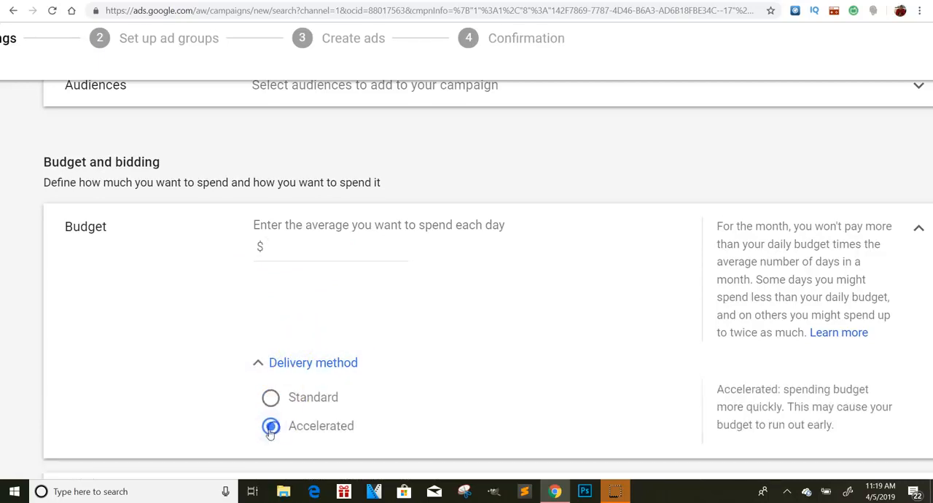
{"action": "left_click", "coordinate": [274, 363]}
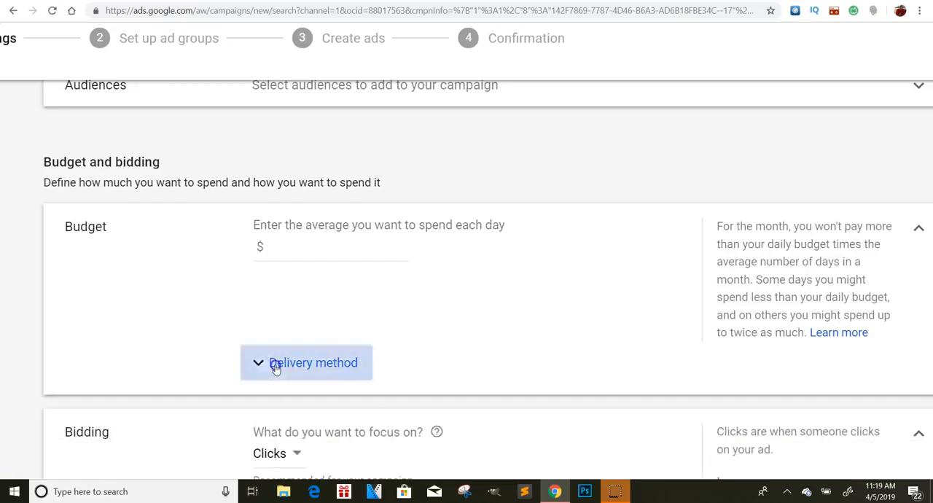
{"action": "left_click", "coordinate": [274, 364]}
{"action": "left_click", "coordinate": [314, 263]}
{"action": "type", "text": "20"}
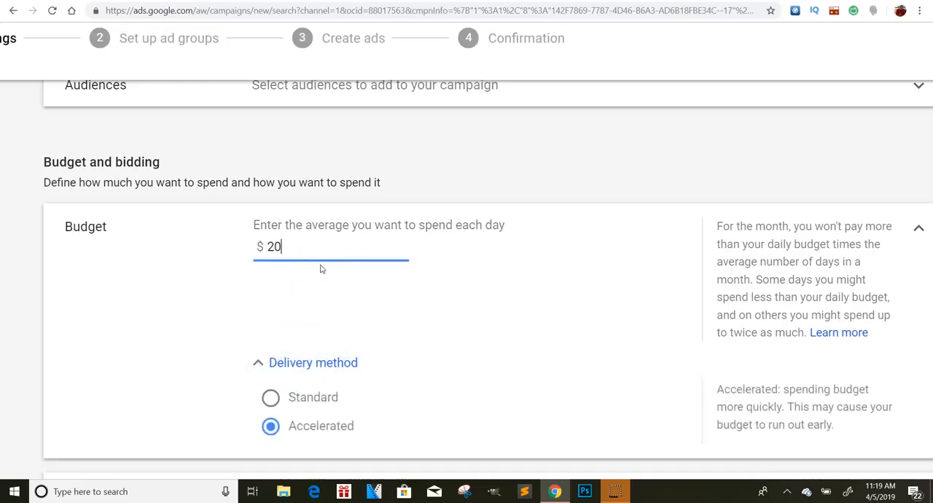
Step: Keep Clicks as the bidding focus, and switch to selecting the bid strategy directly with Maximize clicks retained
{"action": "scroll", "coordinate": [321, 269], "scroll_direction": "down", "scroll_amount": 1}
{"action": "scroll", "coordinate": [467, 277], "scroll_direction": "down", "scroll_amount": 2}
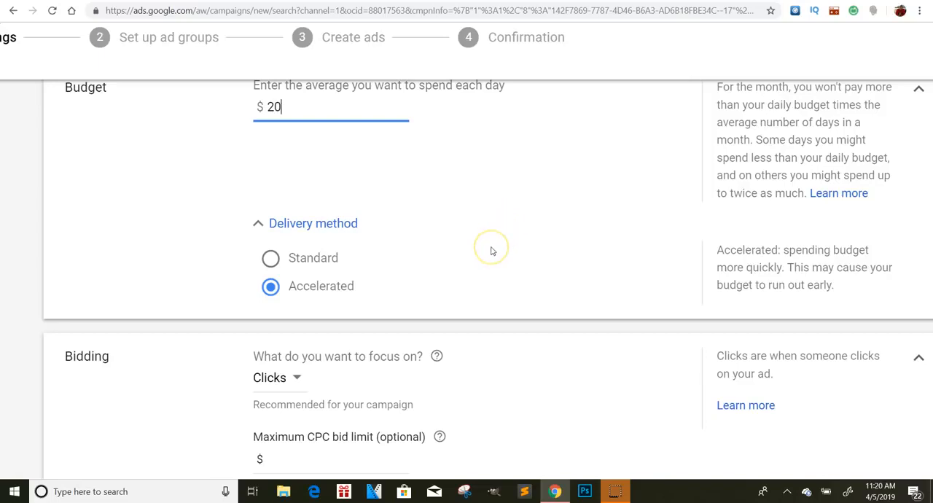
{"action": "scroll", "coordinate": [491, 251], "scroll_direction": "down", "scroll_amount": 5}
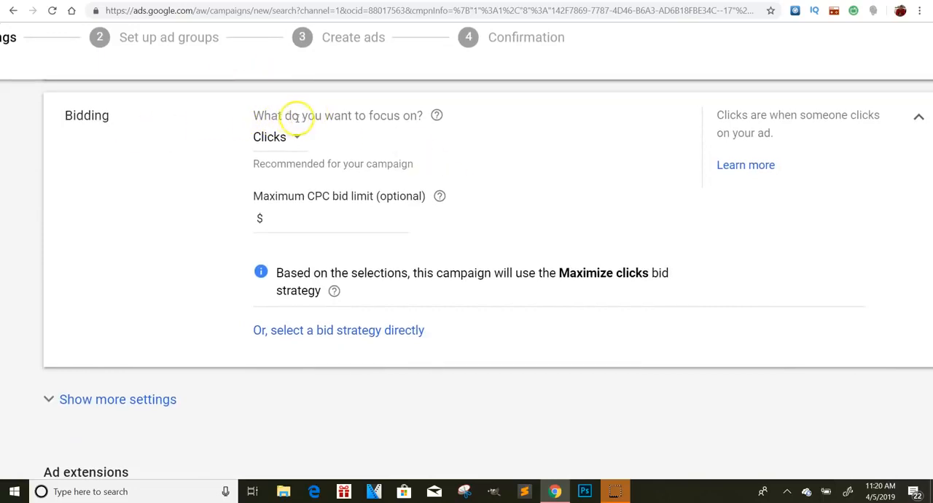
{"action": "left_click", "coordinate": [300, 137]}
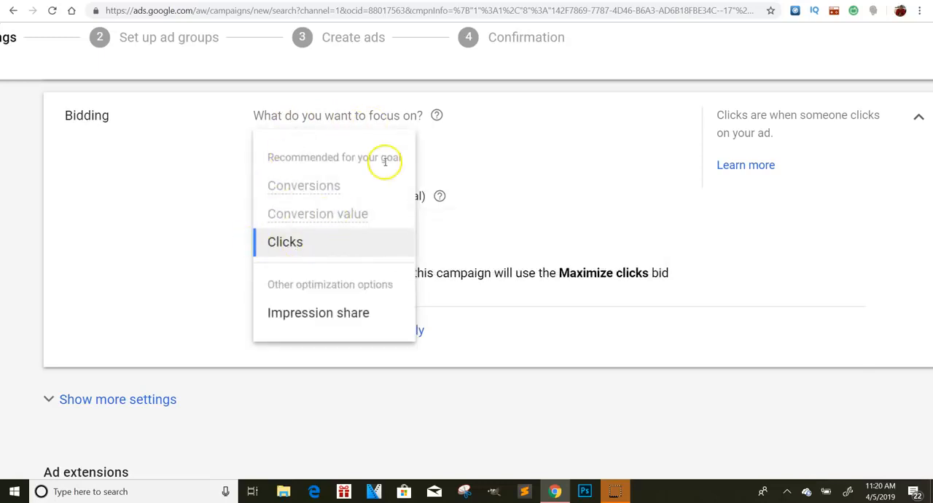
{"action": "left_click", "coordinate": [321, 242]}
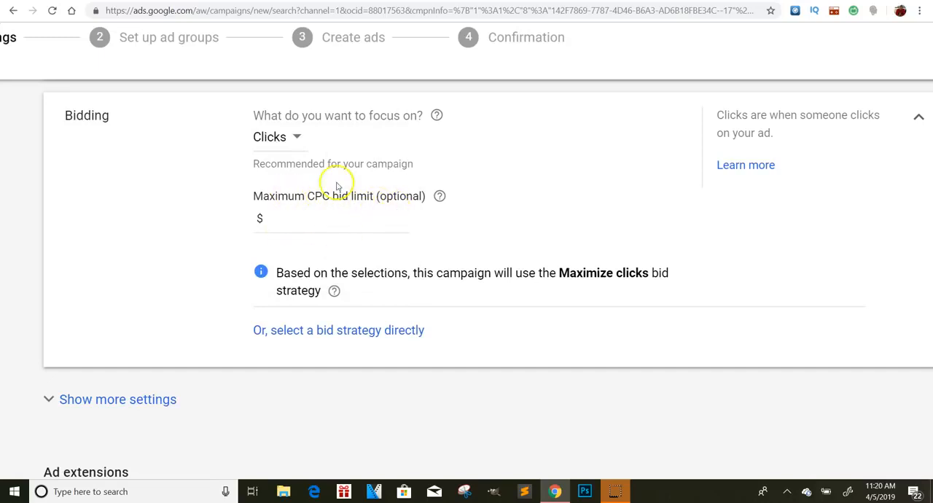
{"action": "left_click", "coordinate": [390, 332]}
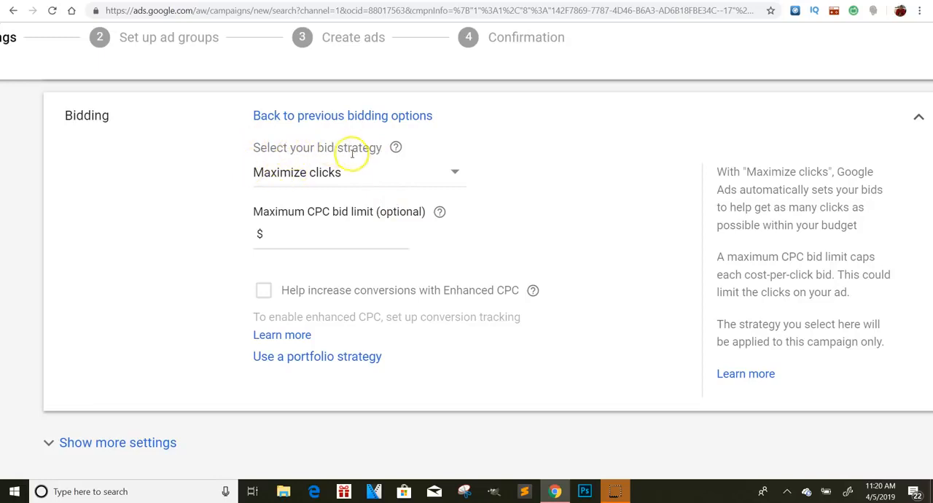
{"action": "left_click", "coordinate": [287, 174]}
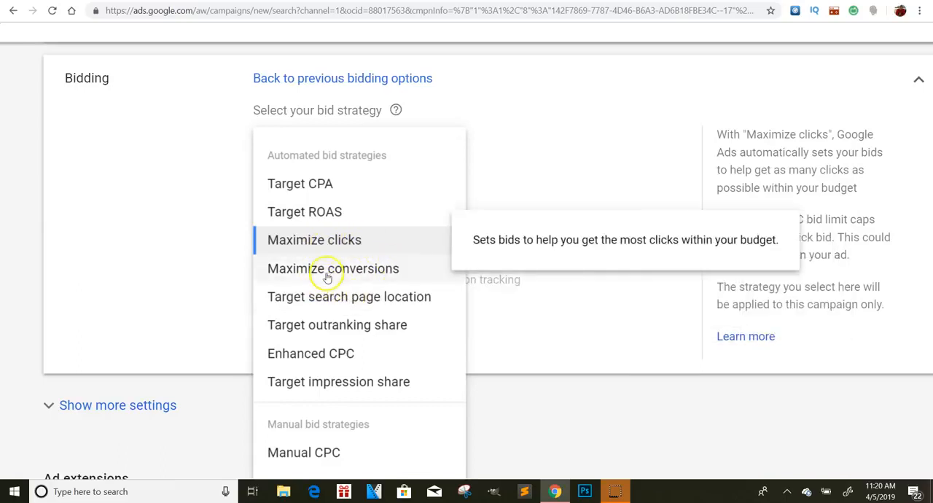
{"action": "left_click", "coordinate": [614, 134]}
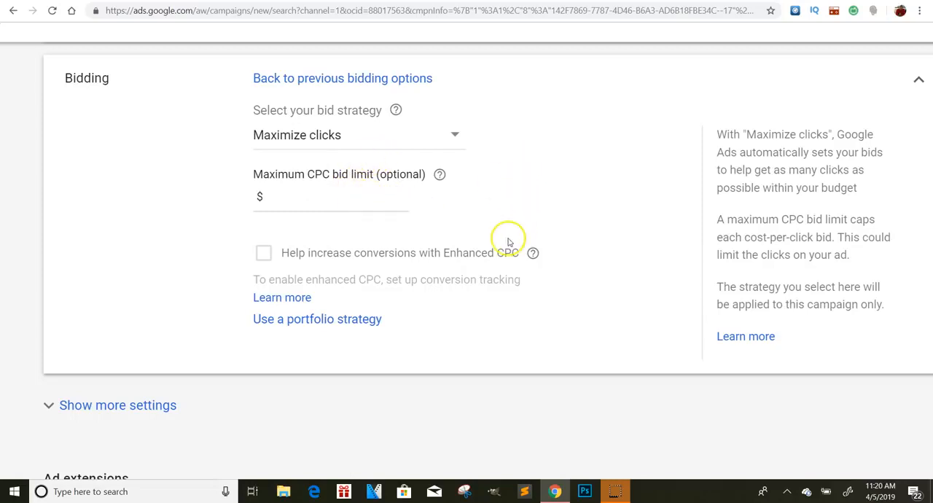
Step: Expand the additional campaign settings, examine the ad schedule options, and collapse the settings again
{"action": "left_click", "coordinate": [115, 408]}
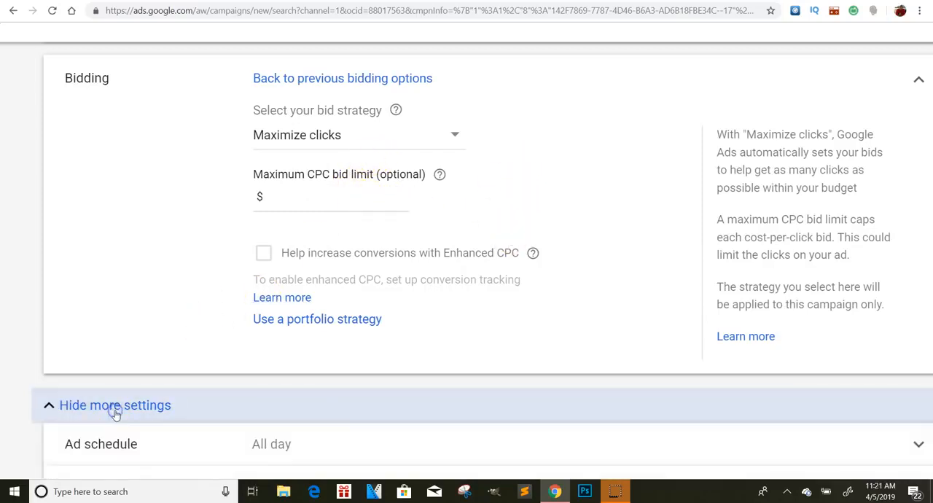
{"action": "scroll", "coordinate": [314, 284], "scroll_direction": "down", "scroll_amount": 5}
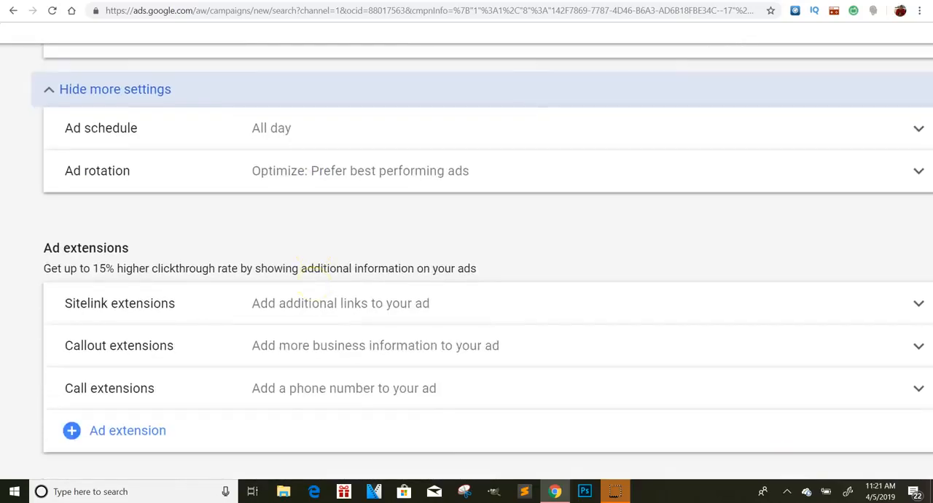
{"action": "left_click", "coordinate": [265, 125]}
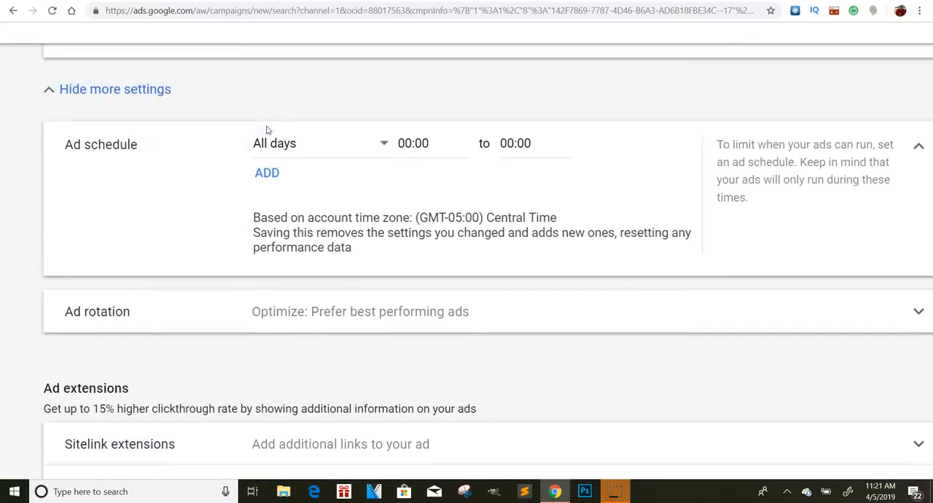
{"action": "left_click", "coordinate": [233, 91]}
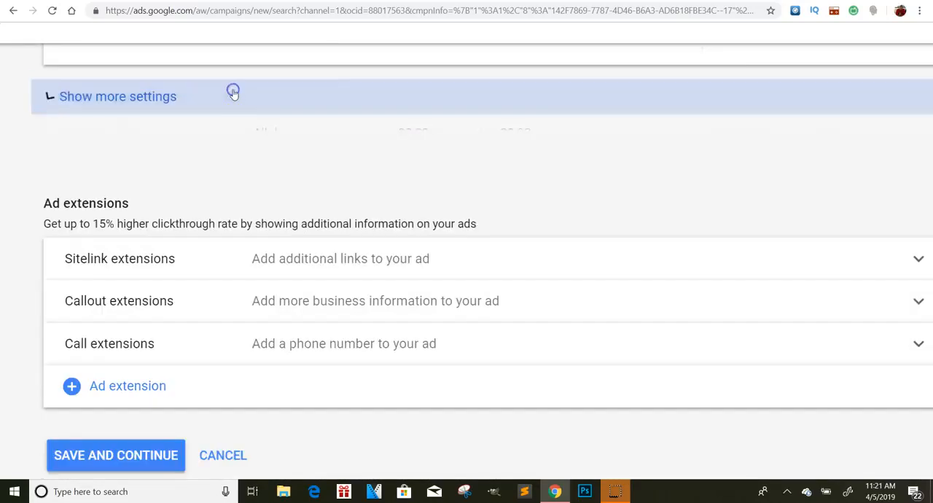
Step: Save the campaign settings without ad extensions and go to the empty keyword entry of the first ad group
{"action": "scroll", "coordinate": [335, 160], "scroll_direction": "up", "scroll_amount": 2}
{"action": "scroll", "coordinate": [336, 161], "scroll_direction": "down", "scroll_amount": 2}
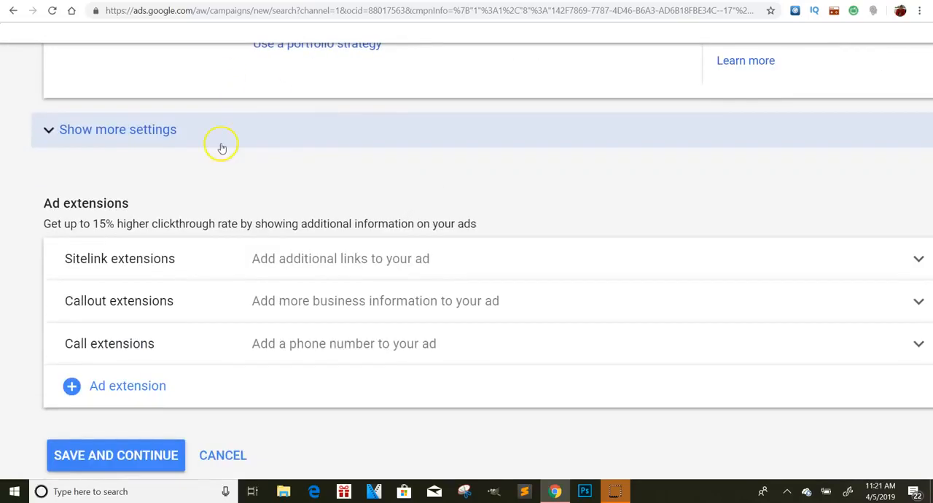
{"action": "scroll", "coordinate": [221, 144], "scroll_direction": "down", "scroll_amount": 1}
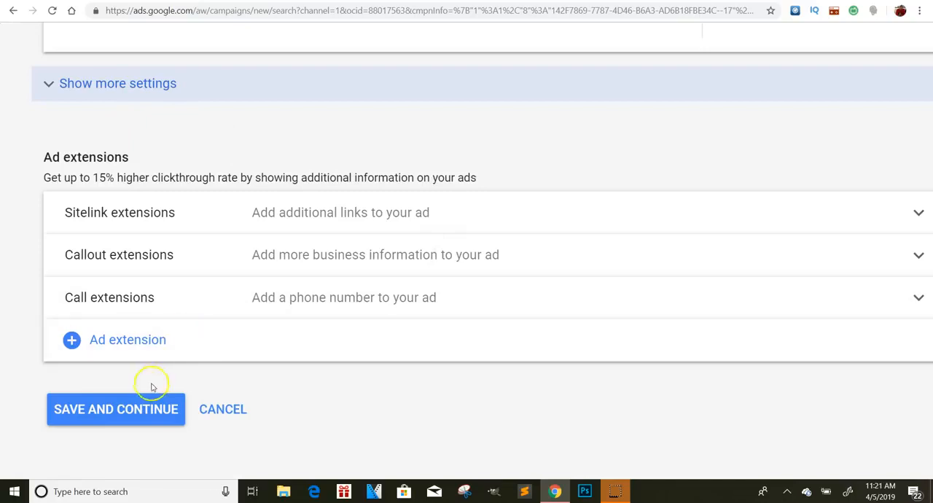
{"action": "left_click", "coordinate": [151, 406]}
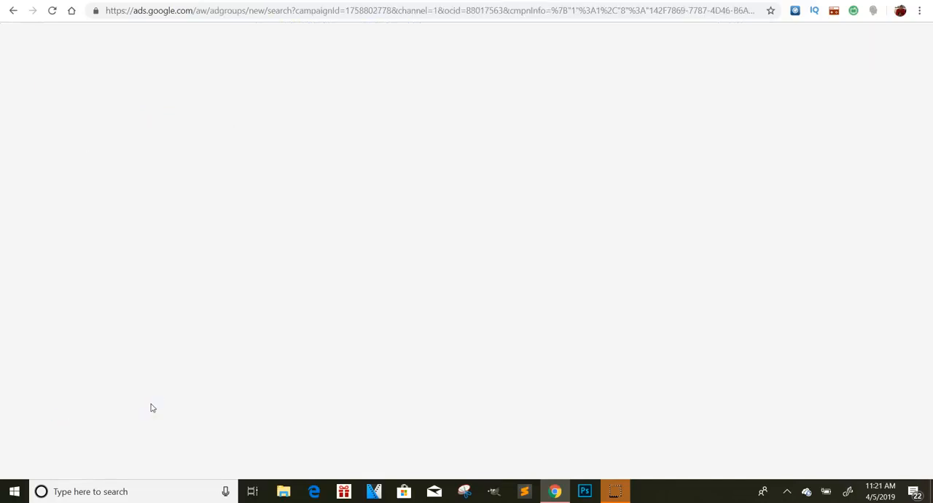
{"action": "scroll", "coordinate": [219, 164], "scroll_direction": "down", "scroll_amount": 1}
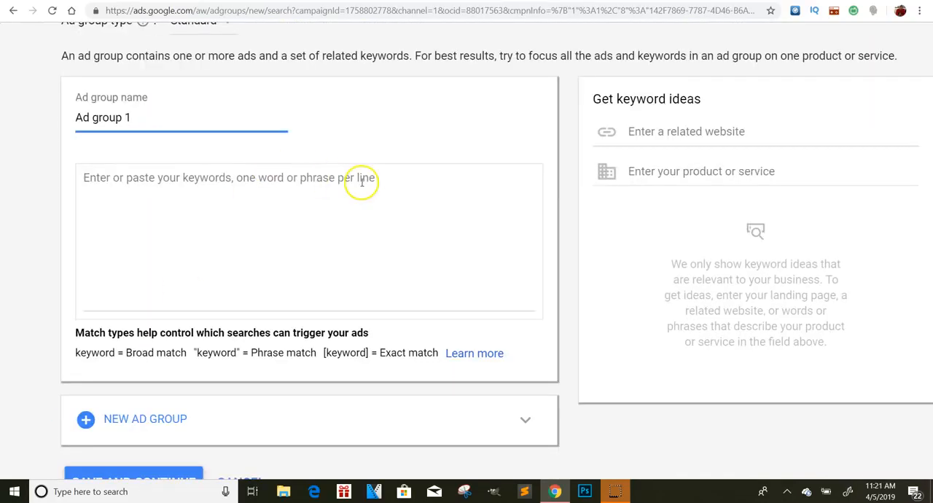
{"action": "left_click_drag", "start_coordinate": [184, 120], "coordinate": [64, 115]}
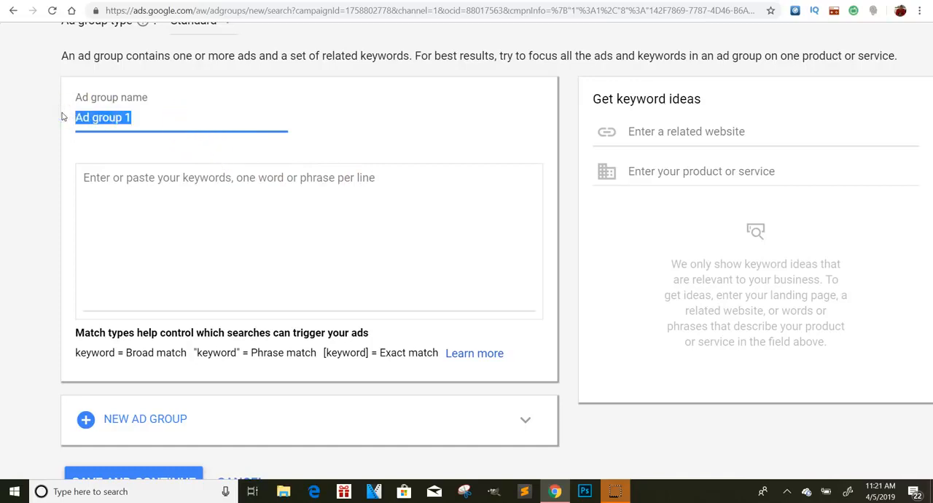
{"action": "left_click", "coordinate": [280, 196]}
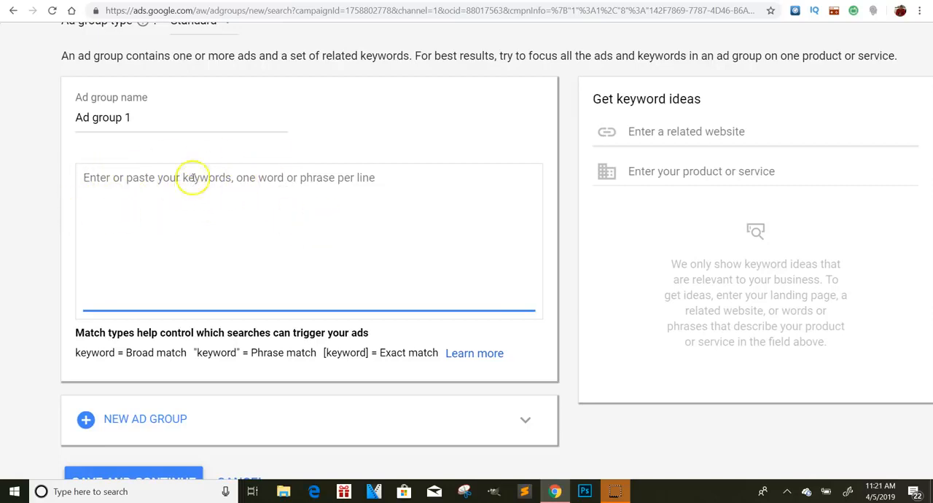
Step: Open Google in a new browser tab and search for "google keyword planner"
{"action": "key", "text": "ctrl+t"}
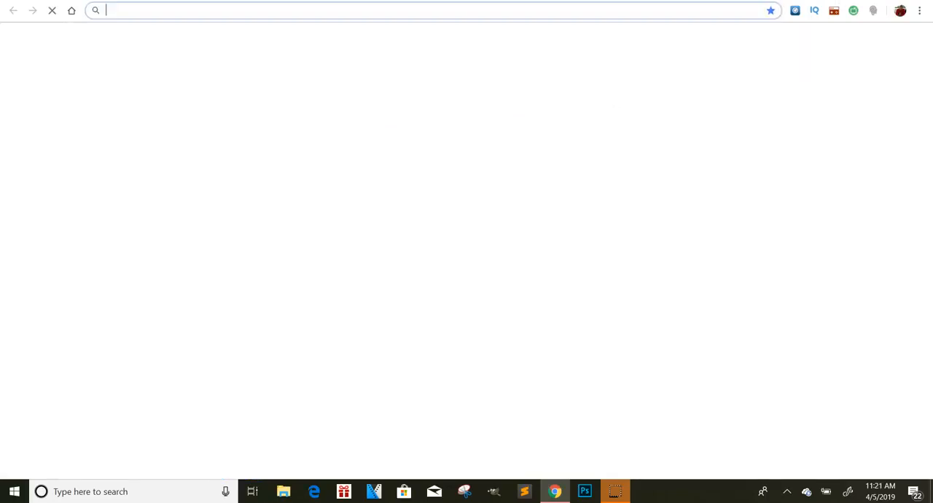
{"action": "type", "text": "google.com"}
{"action": "key", "text": "Return"}
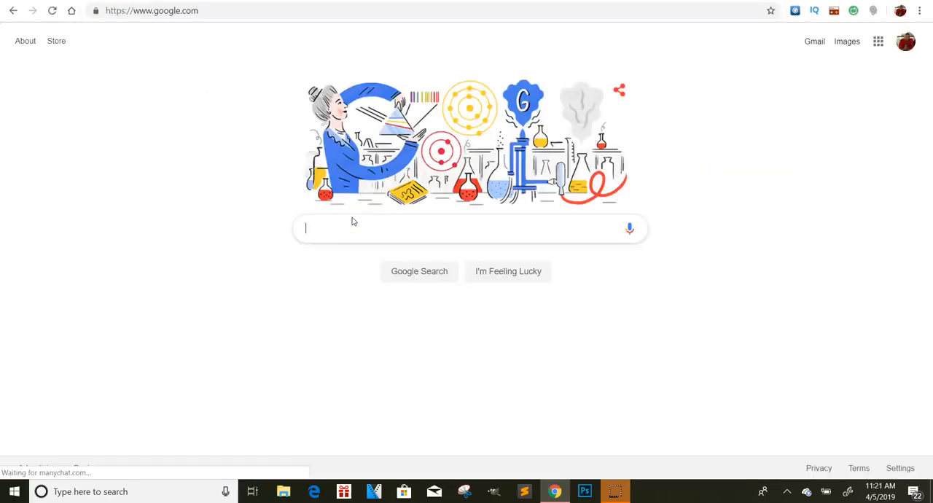
{"action": "type", "text": "googl"}
{"action": "type", "text": "e j"}
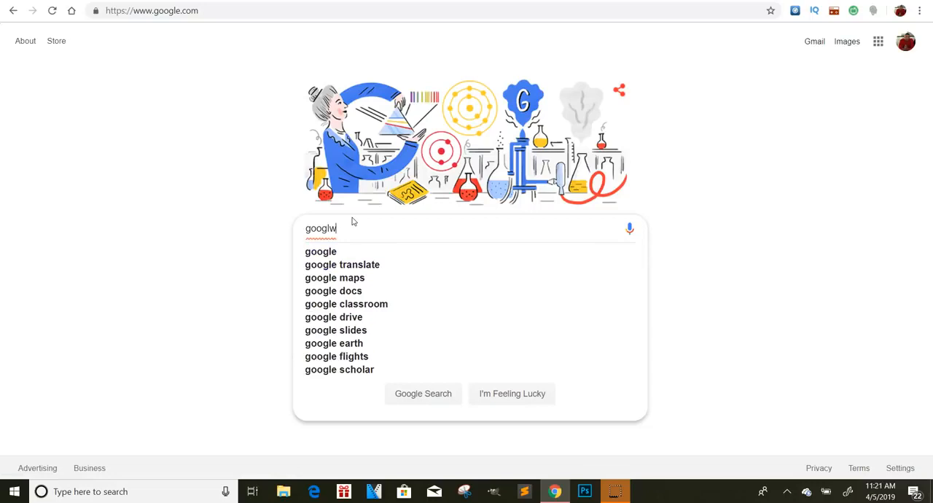
{"action": "type", "text": "w"}
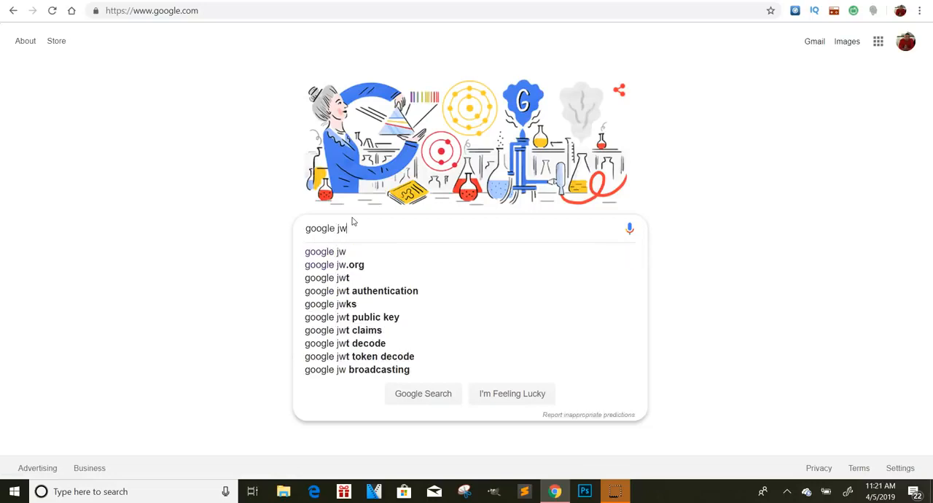
{"action": "key", "text": "BackSpace"}
{"action": "key", "text": "BackSpace"}
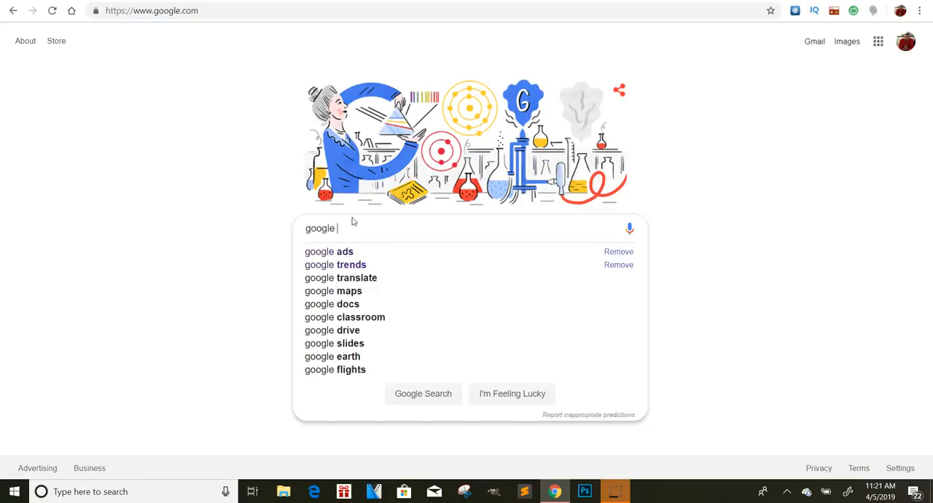
{"action": "type", "text": "key"}
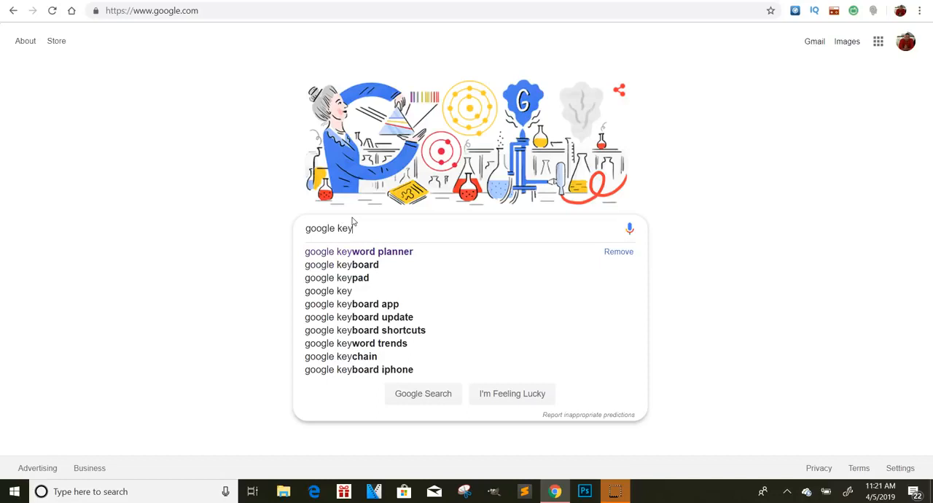
{"action": "left_click", "coordinate": [389, 251]}
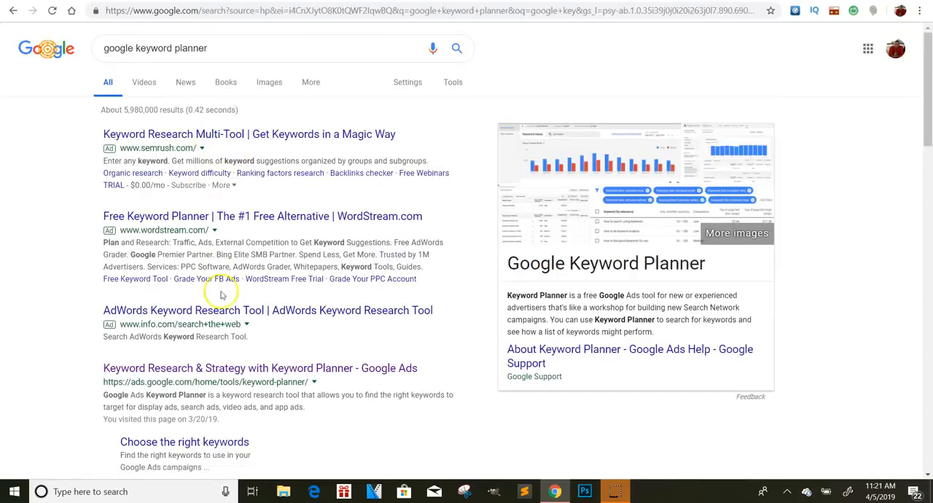
Step: Open Keyword Planner from the Google Ads search result and start finding new keywords
{"action": "left_click", "coordinate": [233, 369]}
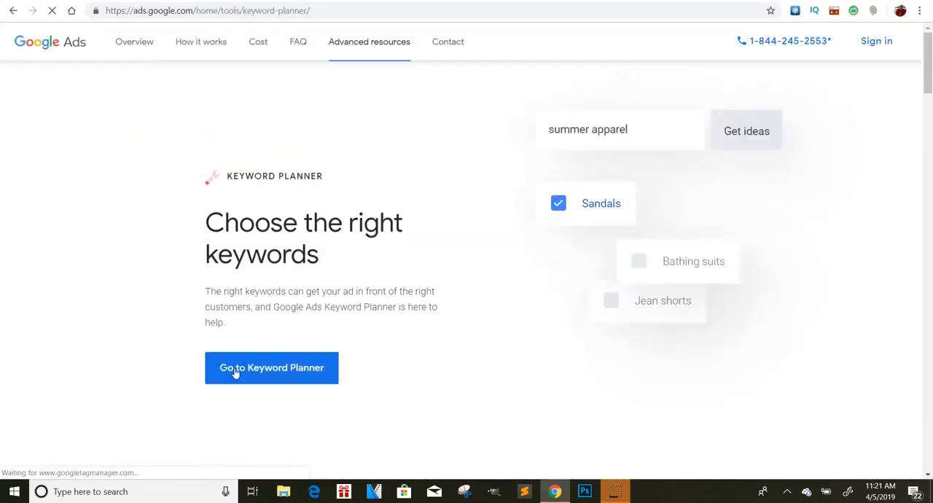
{"action": "left_click", "coordinate": [328, 366]}
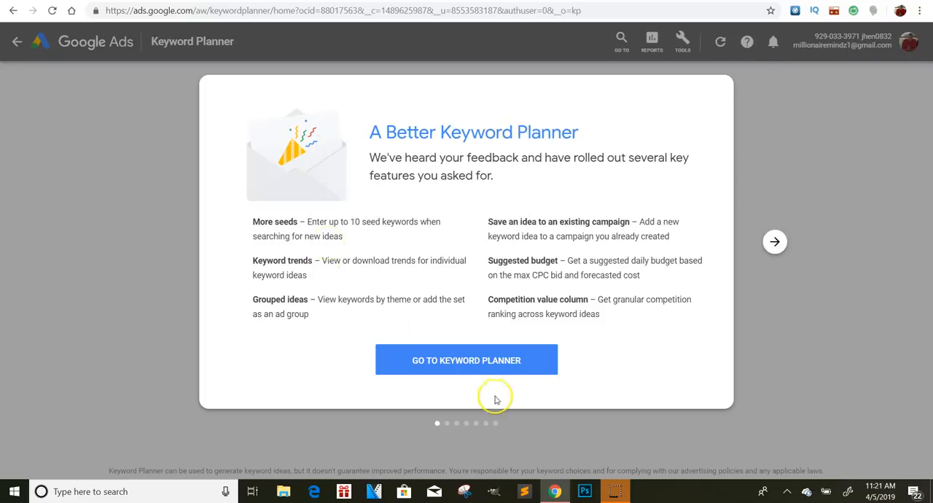
{"action": "left_click", "coordinate": [514, 361]}
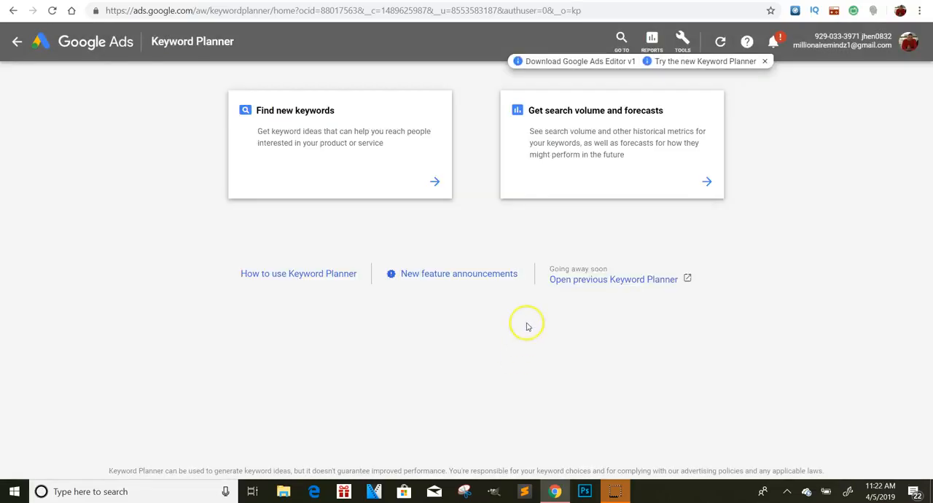
{"action": "left_click", "coordinate": [434, 184]}
{"action": "left_click", "coordinate": [361, 162]}
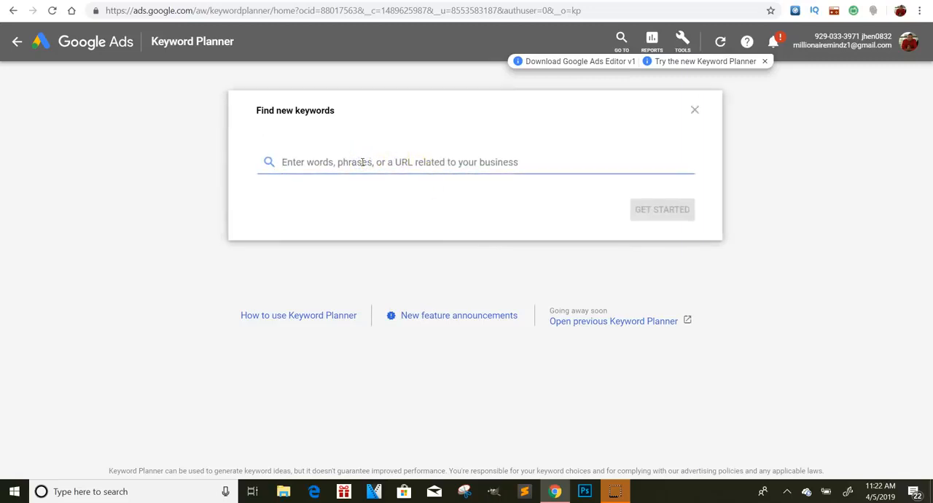
Step: Get keyword ideas for "gold" and look through the suggested keywords with their search volume, competition and bid ranges
{"action": "type", "text": "go"}
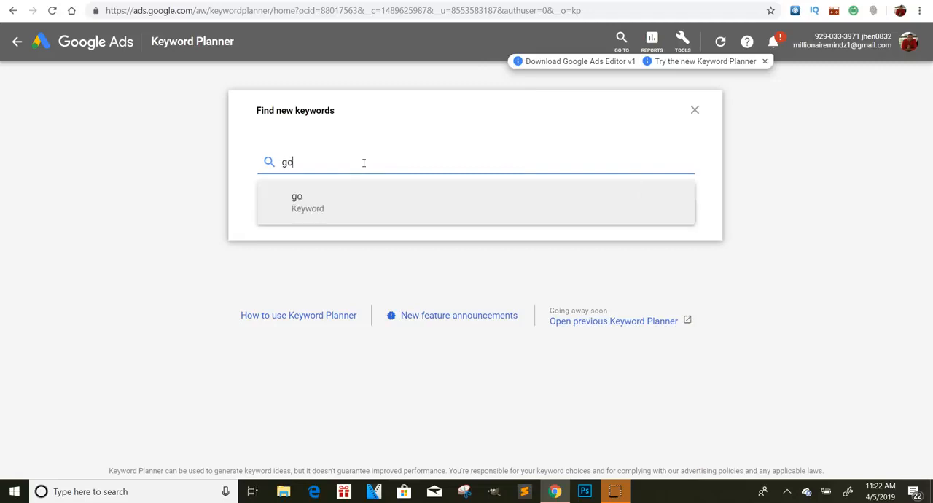
{"action": "type", "text": "ld"}
{"action": "key", "text": "Return"}
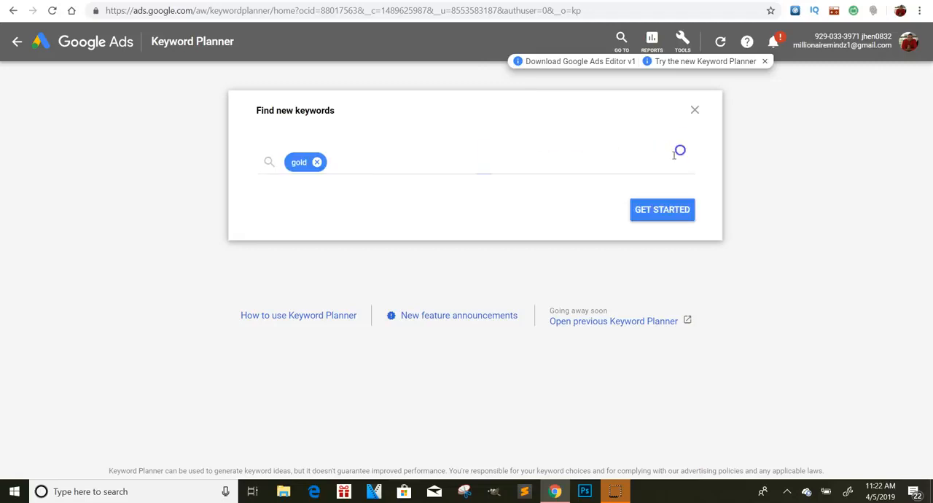
{"action": "left_click", "coordinate": [663, 203]}
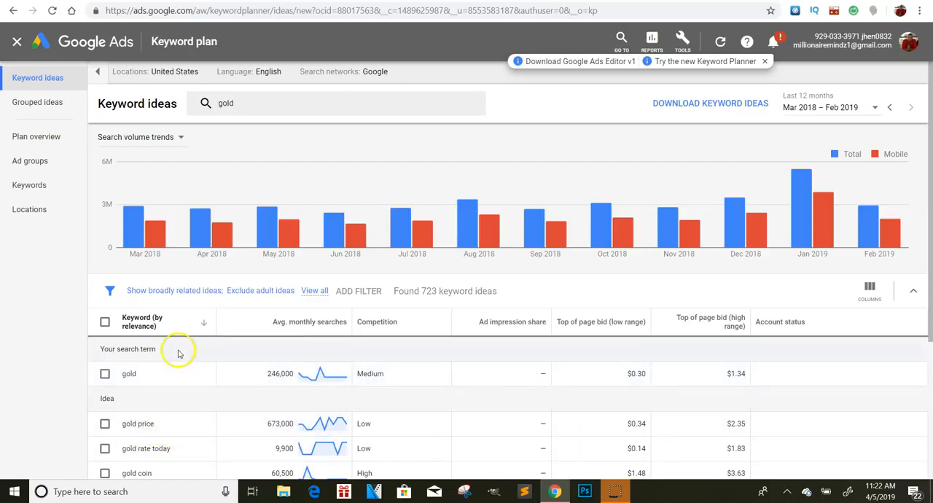
{"action": "scroll", "coordinate": [177, 350], "scroll_direction": "down", "scroll_amount": 2}
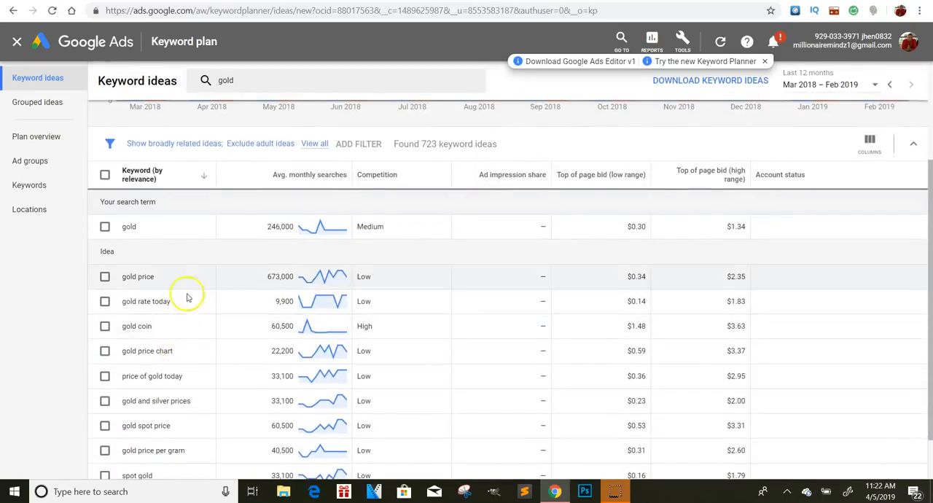
{"action": "scroll", "coordinate": [350, 262], "scroll_direction": "up", "scroll_amount": 1}
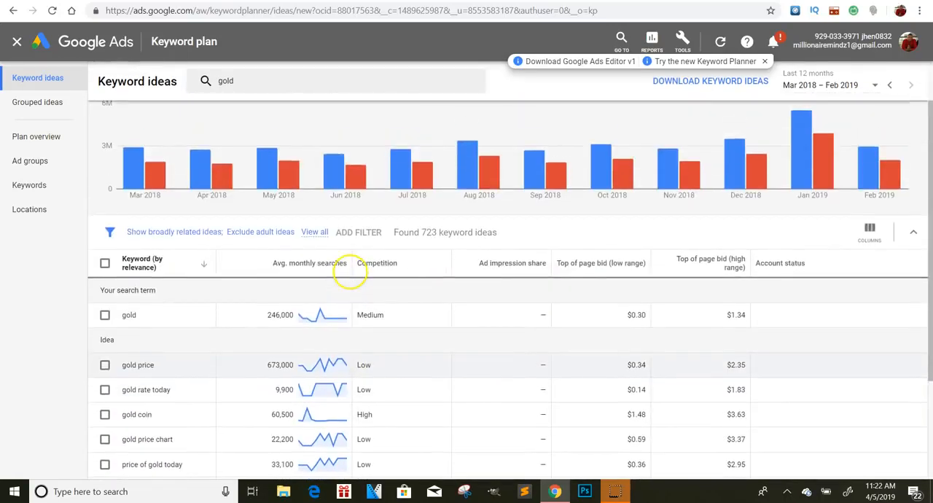
{"action": "scroll", "coordinate": [109, 365], "scroll_direction": "up", "scroll_amount": 1}
Step: Change the keyword ideas filter from broadly related to closely related ideas for "gold"
{"action": "left_click", "coordinate": [182, 290]}
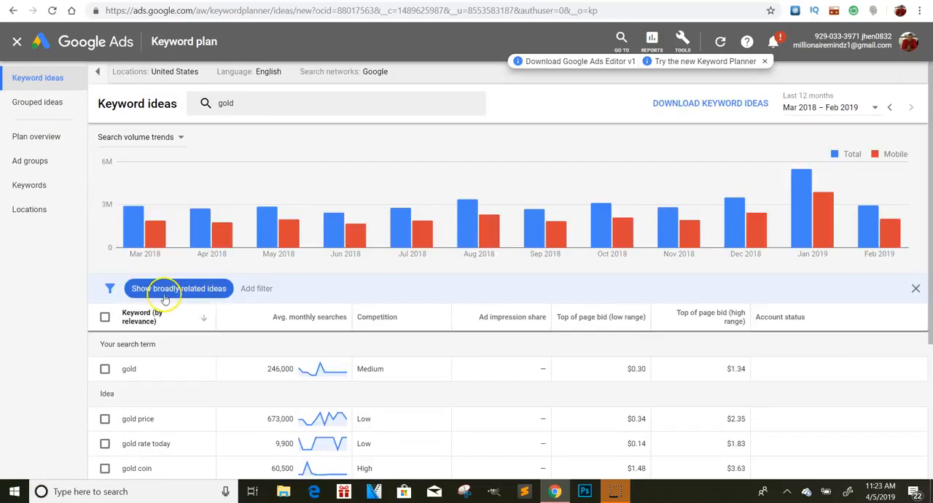
{"action": "left_click", "coordinate": [167, 294]}
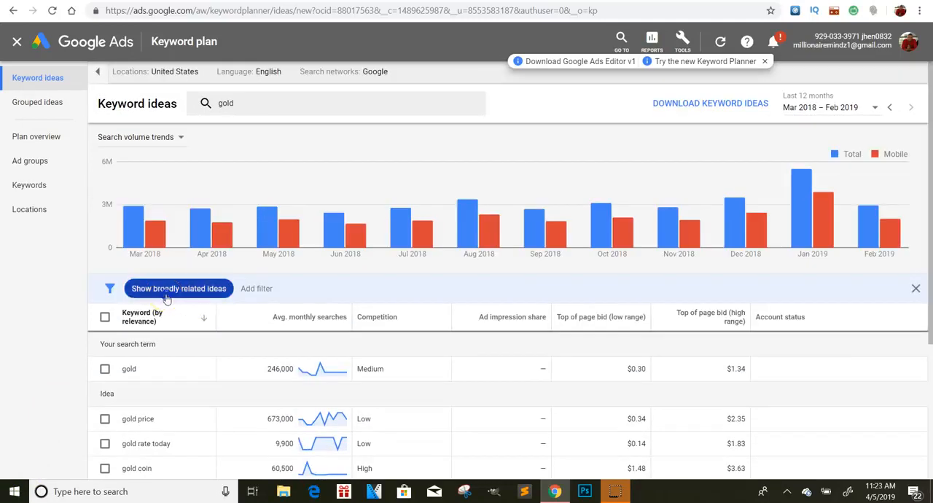
{"action": "left_click", "coordinate": [187, 351]}
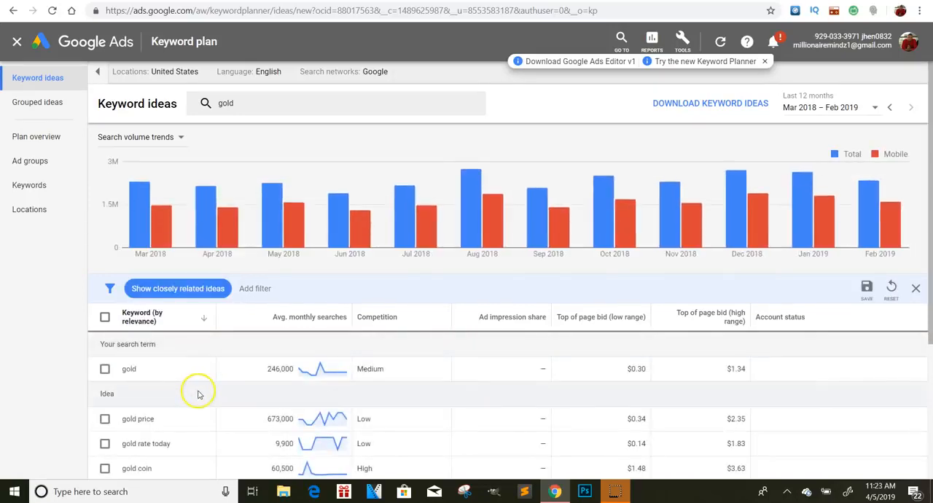
{"action": "left_click", "coordinate": [255, 289]}
{"action": "left_click", "coordinate": [257, 288]}
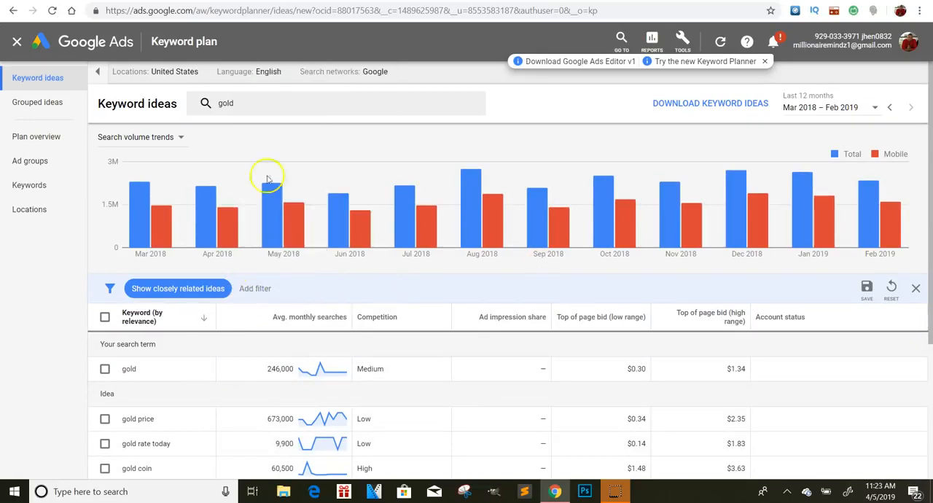
{"action": "mouse_move", "coordinate": [296, 246]}
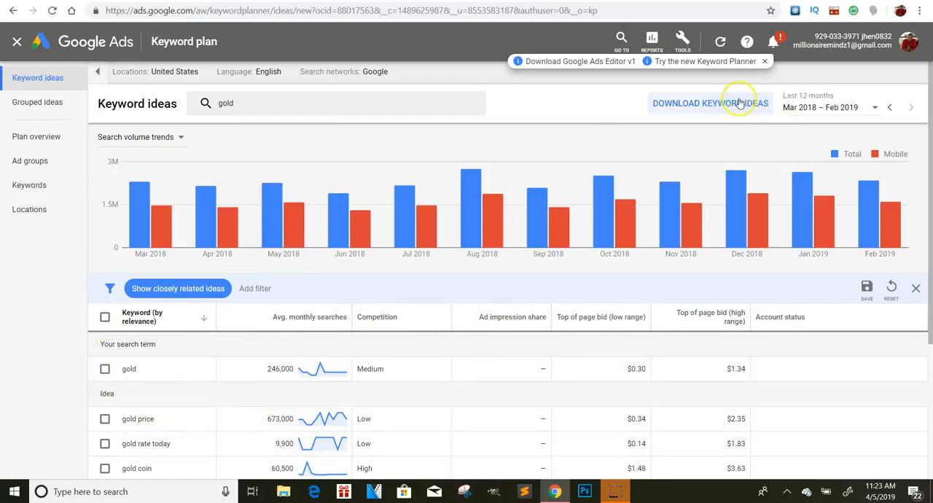
{"action": "scroll", "coordinate": [740, 103], "scroll_direction": "up", "scroll_amount": 5}
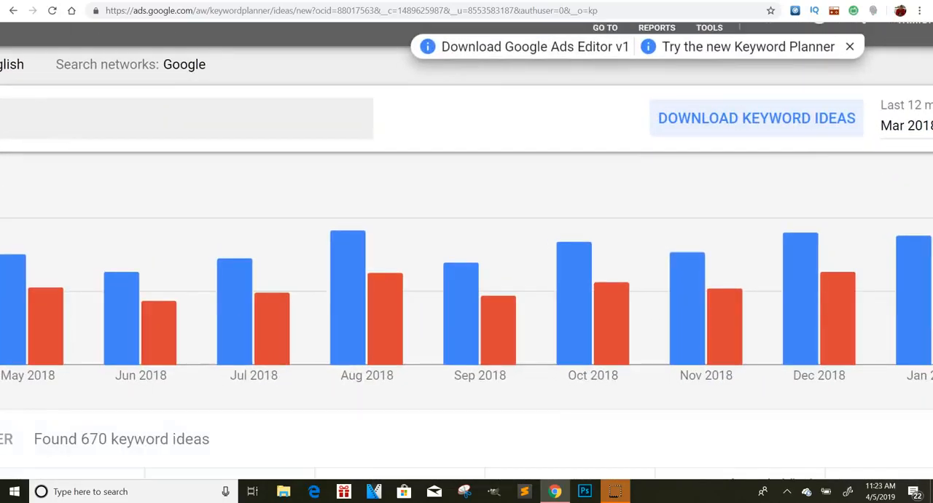
{"action": "scroll", "coordinate": [740, 103], "scroll_direction": "down", "scroll_amount": 5}
Step: Return to Ad group 1 of the new campaign, enter the exact-match keyword [gold], and save to continue to ad creation
{"action": "scroll", "coordinate": [365, 228], "scroll_direction": "right", "scroll_amount": 1}
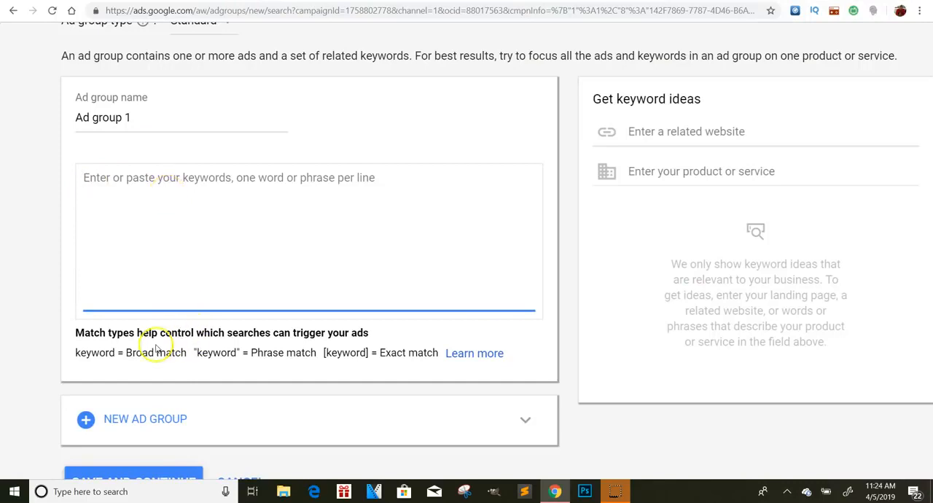
{"action": "scroll", "coordinate": [171, 352], "scroll_direction": "left", "scroll_amount": 1}
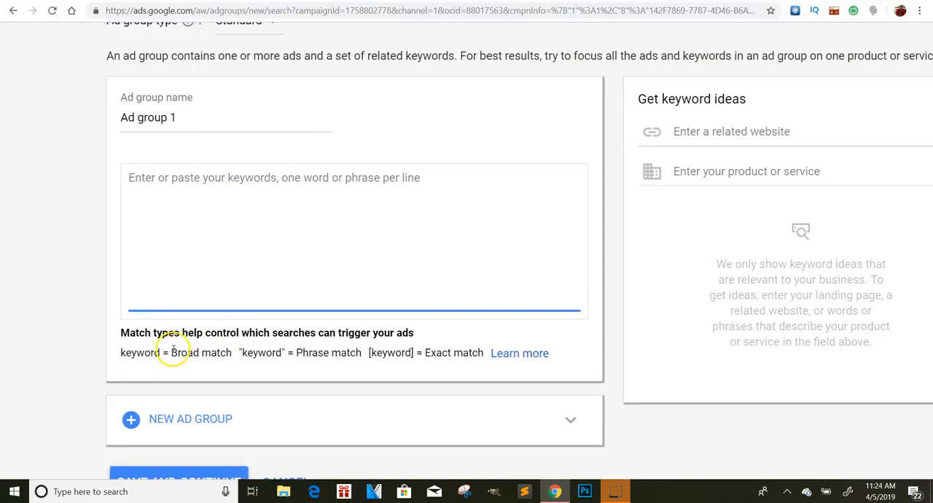
{"action": "left_click_drag", "start_coordinate": [369, 353], "coordinate": [406, 356]}
{"action": "left_click", "coordinate": [414, 366]}
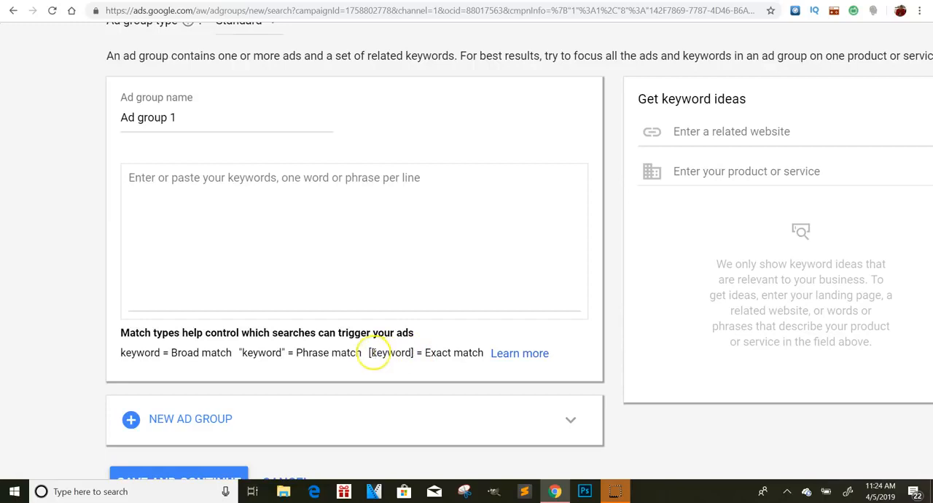
{"action": "left_click", "coordinate": [142, 203]}
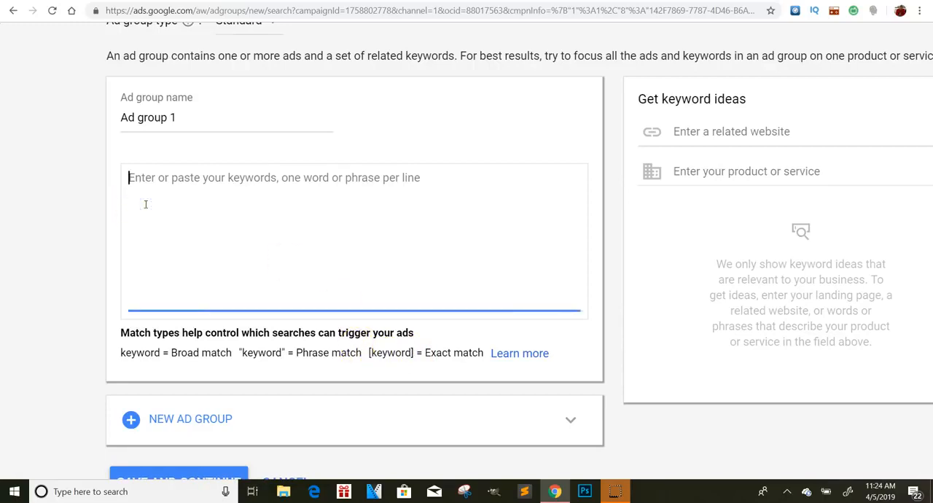
{"action": "type", "text": "["}
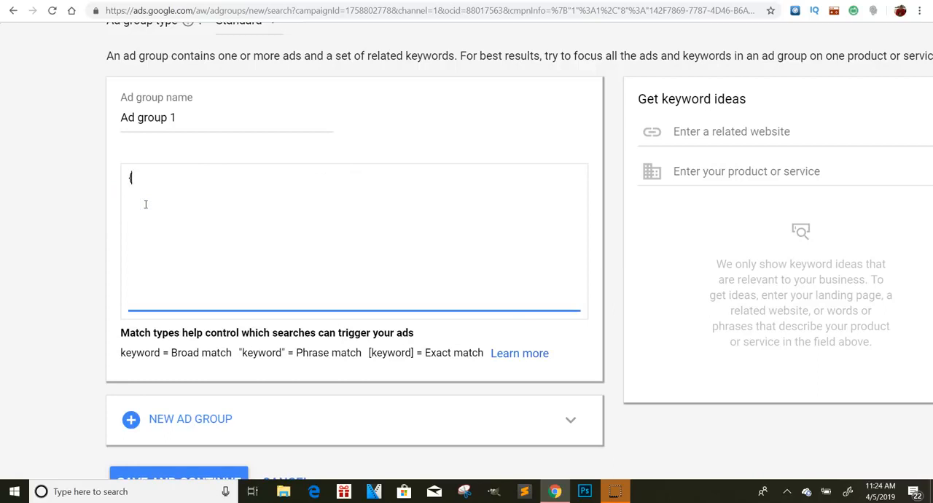
{"action": "key", "text": "BackSpace"}
{"action": "key", "text": "BackSpace"}
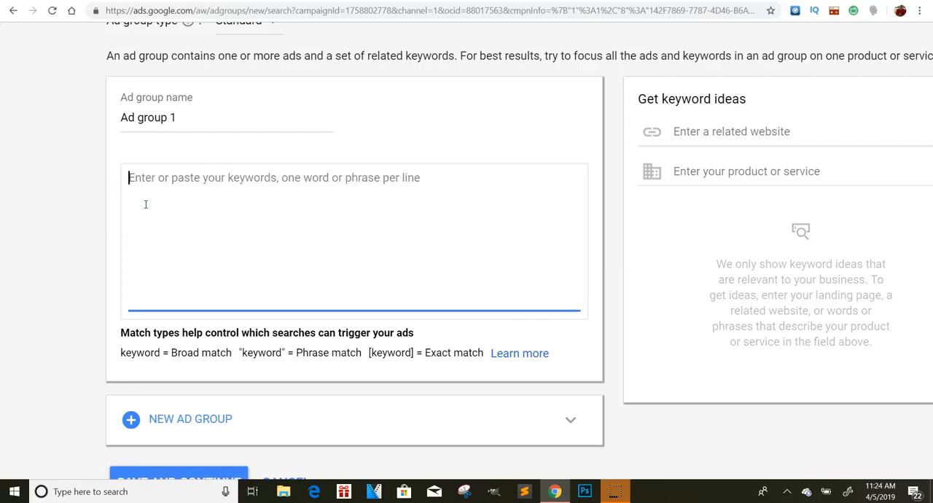
{"action": "type", "text": "["}
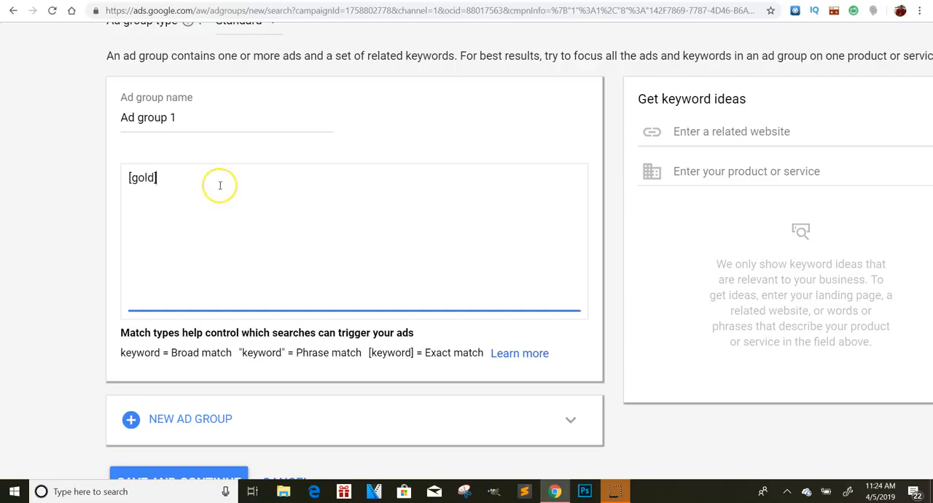
{"action": "type", "text": "gold]"}
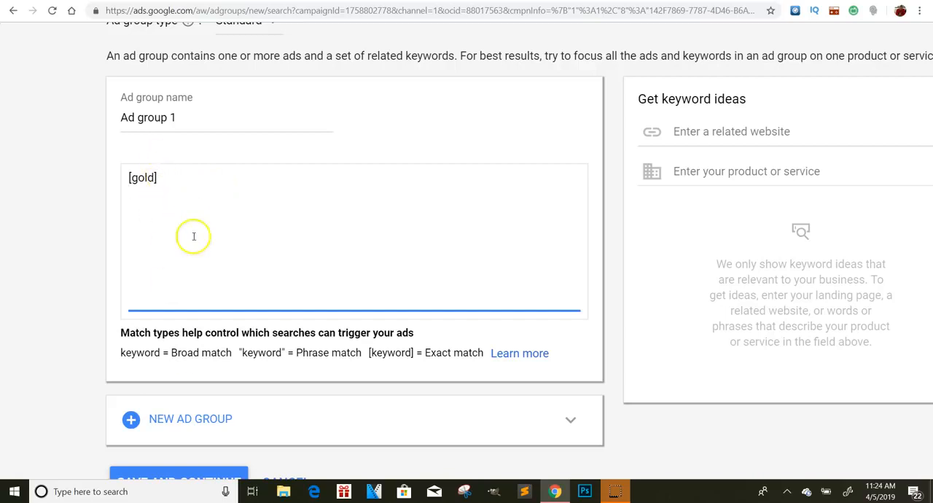
{"action": "key", "text": "Return"}
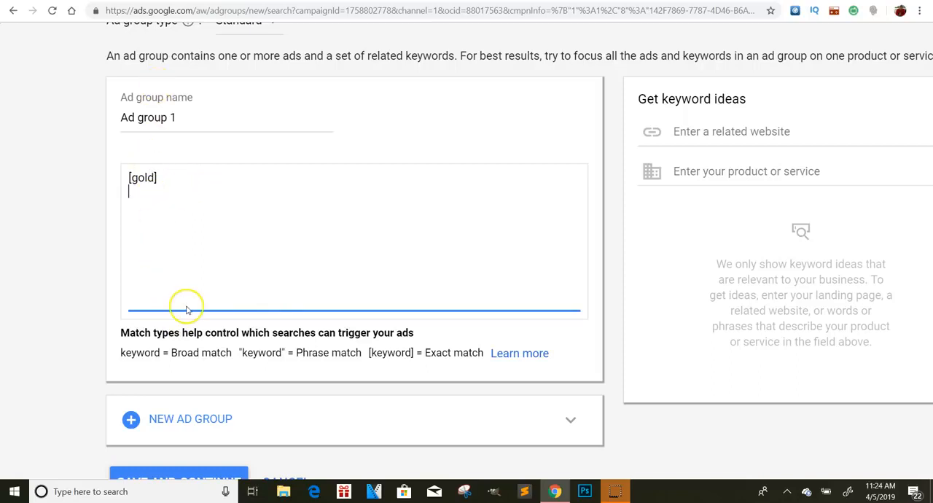
{"action": "scroll", "coordinate": [309, 229], "scroll_direction": "down", "scroll_amount": 1}
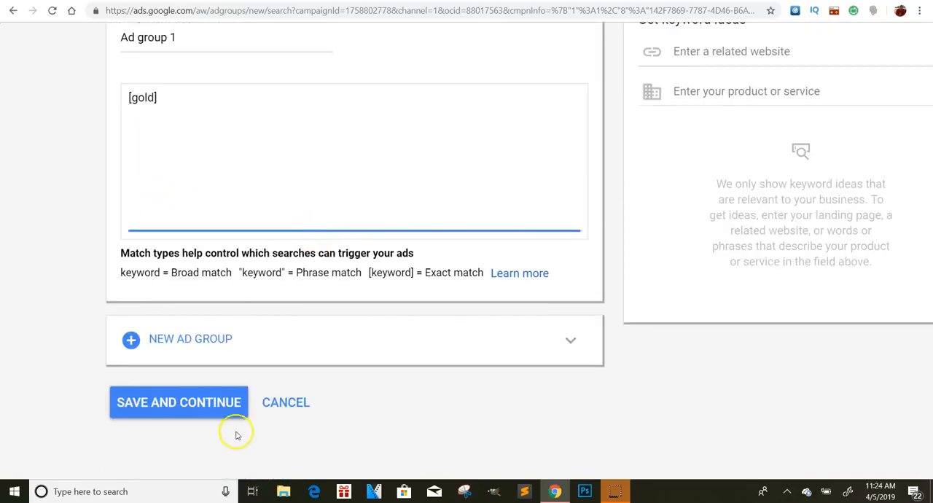
{"action": "left_click", "coordinate": [215, 397]}
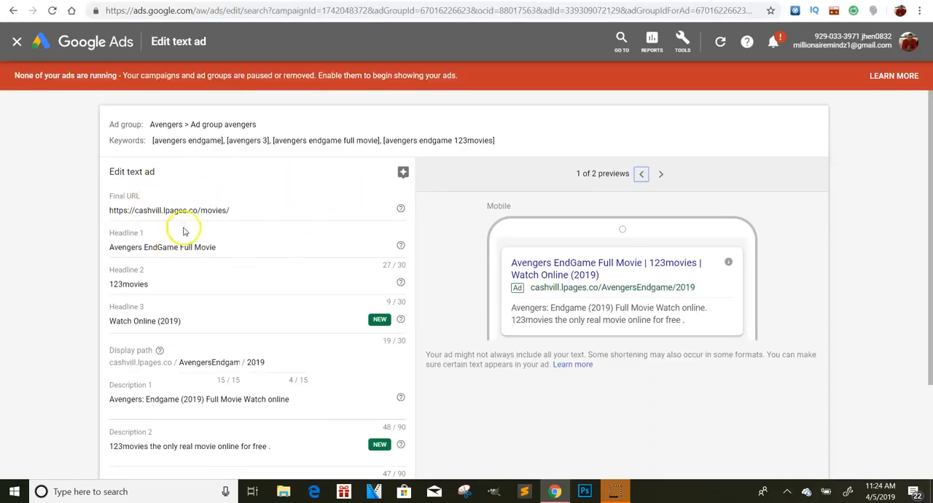
Step: Examine the existing Avengers text ad's final URL, headlines, display path, descriptions and Ad URL options as an example
{"action": "scroll", "coordinate": [162, 212], "scroll_direction": "up", "scroll_amount": 5}
{"action": "scroll", "coordinate": [162, 212], "scroll_direction": "down", "scroll_amount": 5}
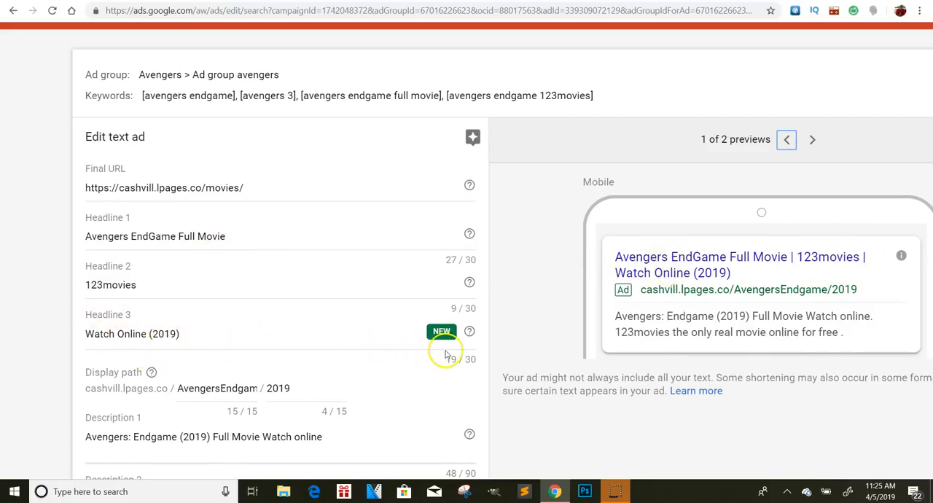
{"action": "scroll", "coordinate": [131, 386], "scroll_direction": "up", "scroll_amount": 5}
{"action": "scroll", "coordinate": [466, 251], "scroll_direction": "down", "scroll_amount": 1}
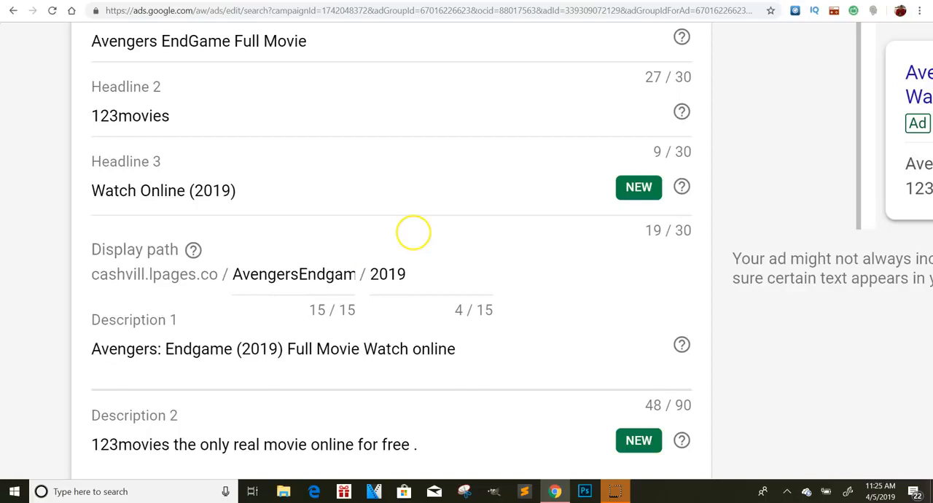
{"action": "scroll", "coordinate": [413, 233], "scroll_direction": "down", "scroll_amount": 2}
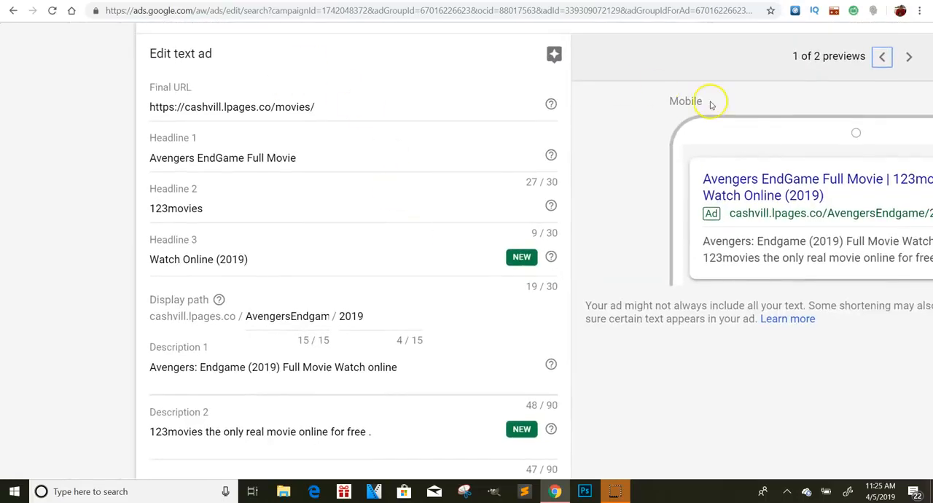
{"action": "scroll", "coordinate": [708, 97], "scroll_direction": "right", "scroll_amount": 3}
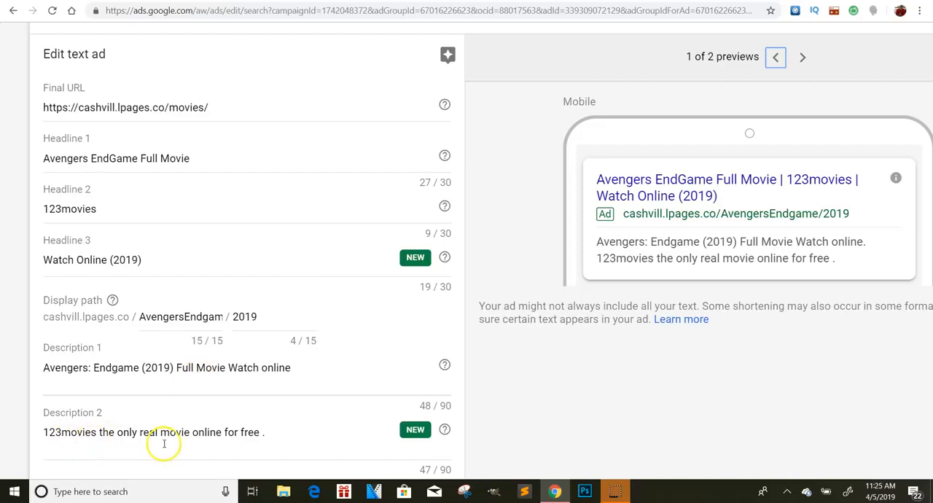
{"action": "scroll", "coordinate": [164, 441], "scroll_direction": "down", "scroll_amount": 1}
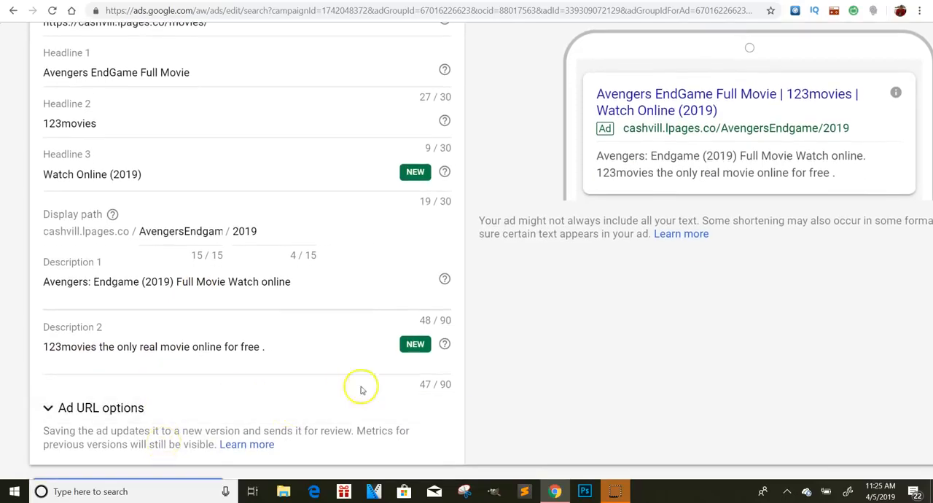
{"action": "scroll", "coordinate": [184, 325], "scroll_direction": "down", "scroll_amount": 1}
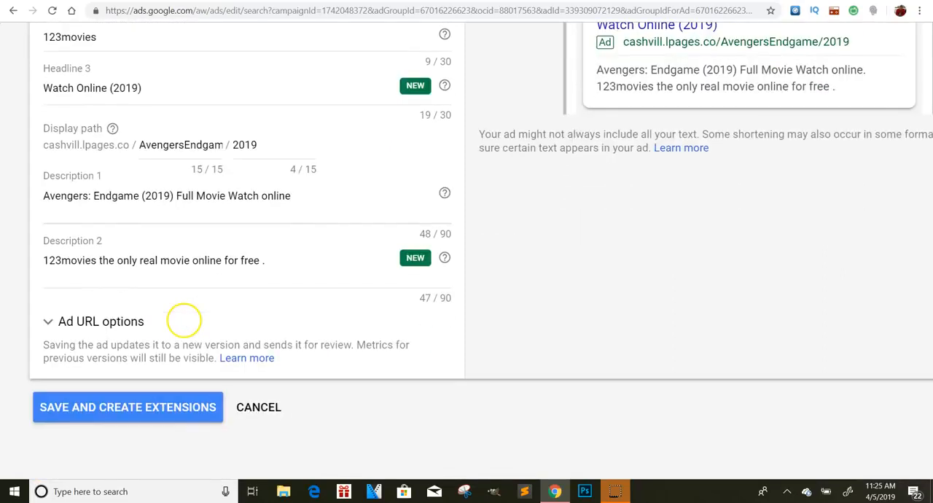
{"action": "left_click", "coordinate": [71, 321]}
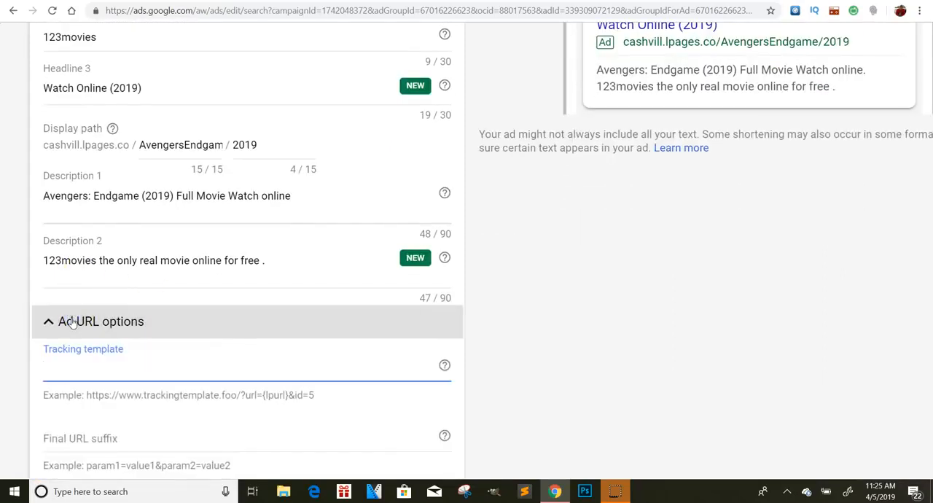
{"action": "left_click", "coordinate": [70, 321]}
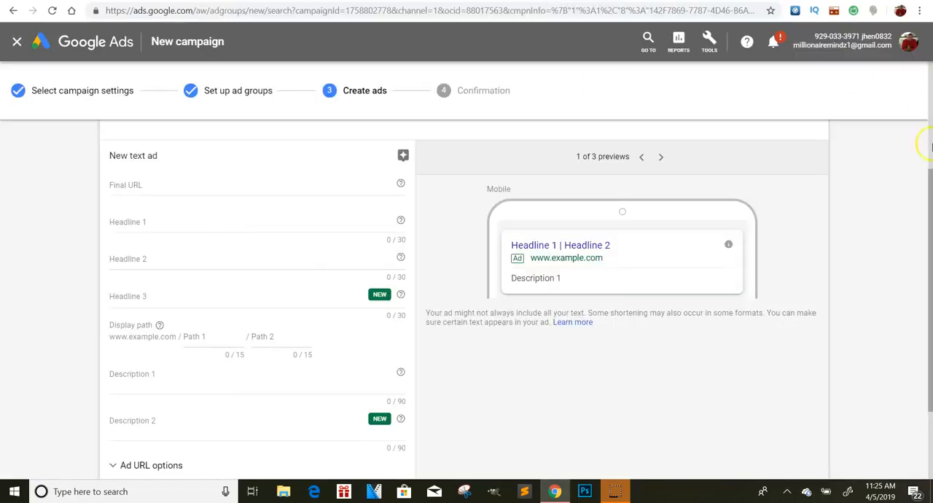
Step: Check the new campaign's blank text ad form for Ad group 1, and go back to the fields and preview of the Avengers ad
{"action": "left_click_drag", "start_coordinate": [929, 233], "coordinate": [929, 128]}
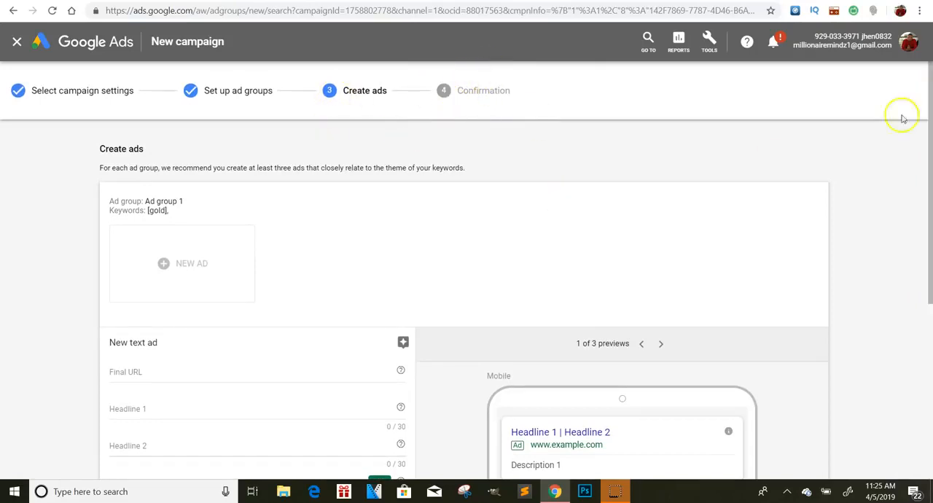
{"action": "left_click_drag", "start_coordinate": [929, 87], "coordinate": [930, 67]}
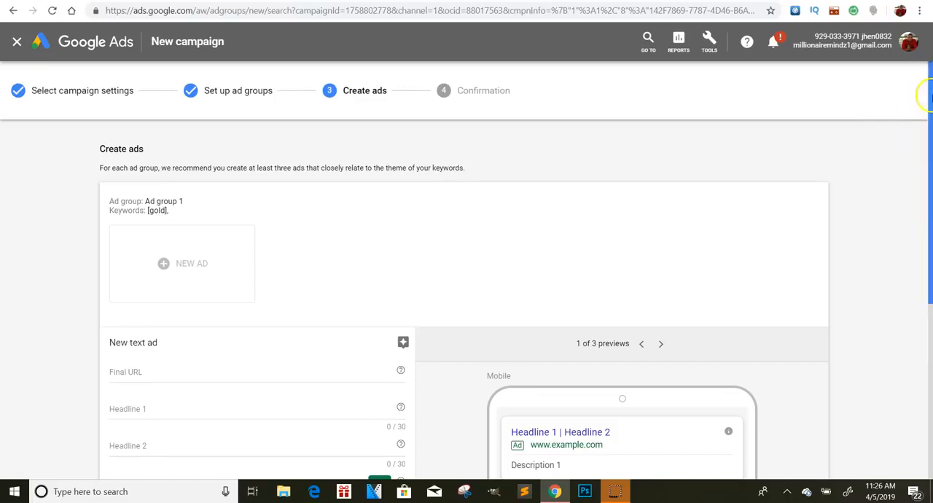
{"action": "left_click_drag", "start_coordinate": [925, 92], "coordinate": [930, 239]}
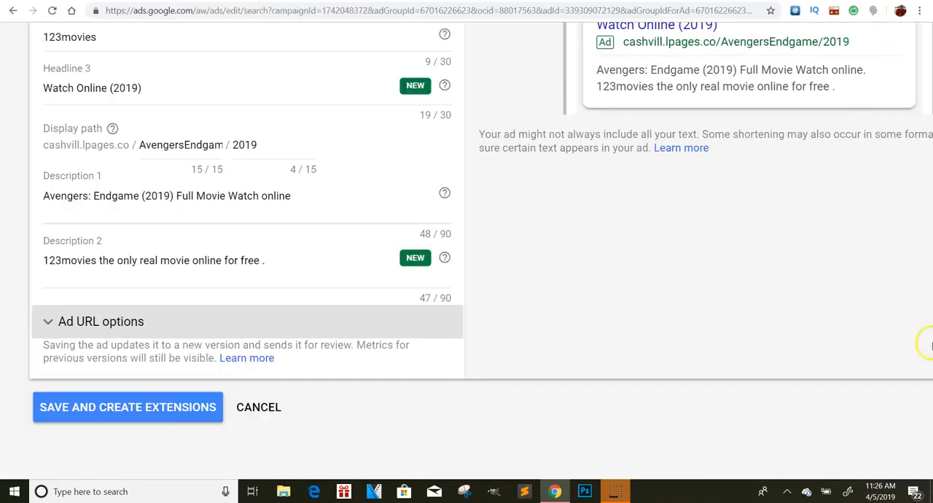
{"action": "scroll", "coordinate": [928, 198], "scroll_direction": "up", "scroll_amount": 3}
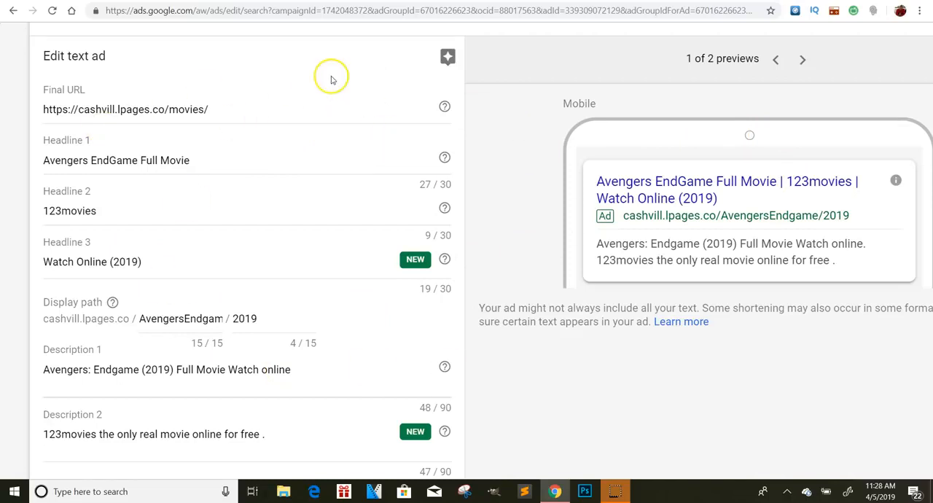
{"action": "left_click", "coordinate": [794, 130]}
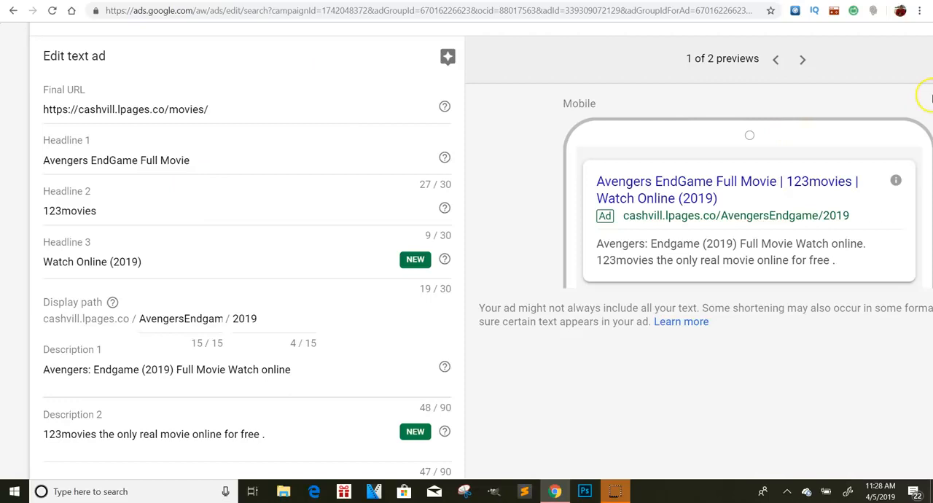